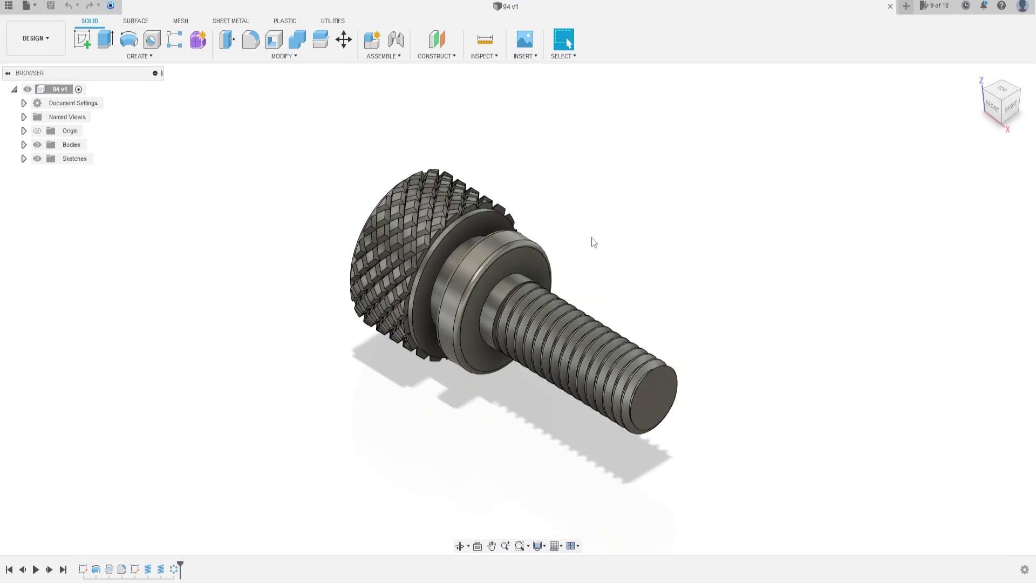
Review the finished thumb screw and its timeline, then mark the centre line on the Exercise 95 drawing.
mouse_move(545, 240)
shift+middle_down()
mouse_move(667, 228)
mouse_move(539, 229)
shift+middle_up()
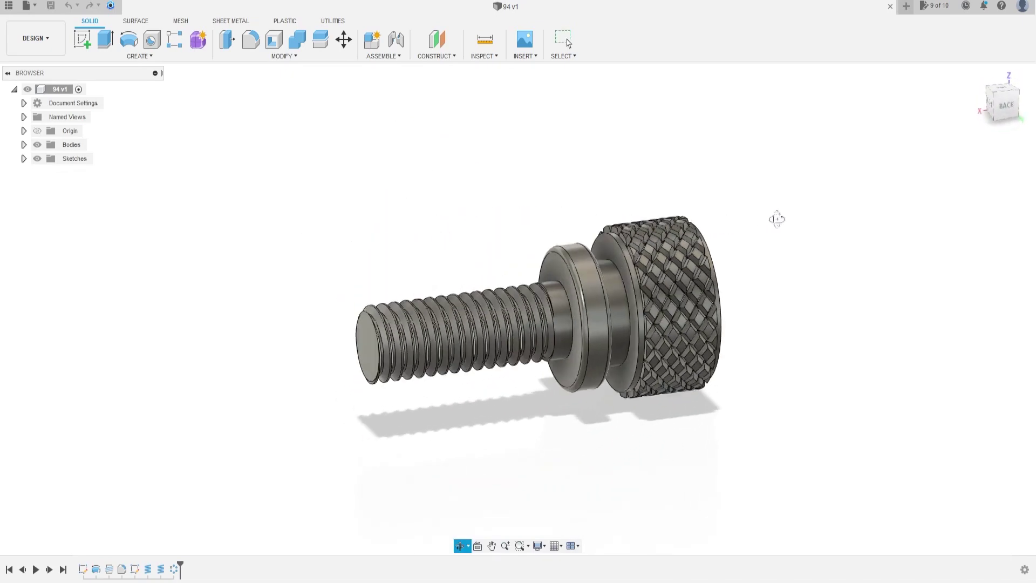
key(F6)
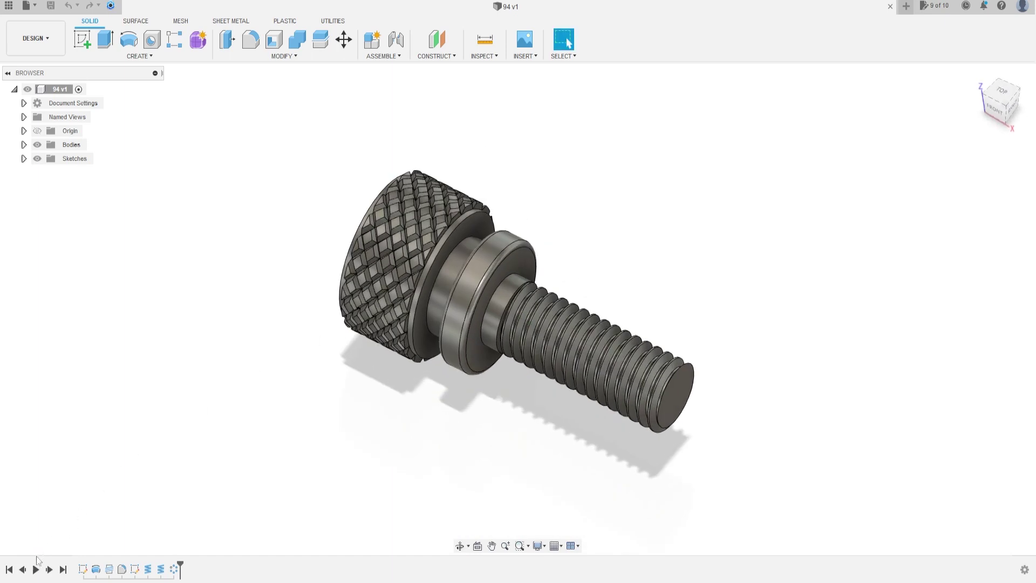
click(36, 569)
key(alt+Tab)
mouse_move(615, 237)
mouse_down()
mouse_move(820, 238)
mouse_move(716, 213)
mouse_up()
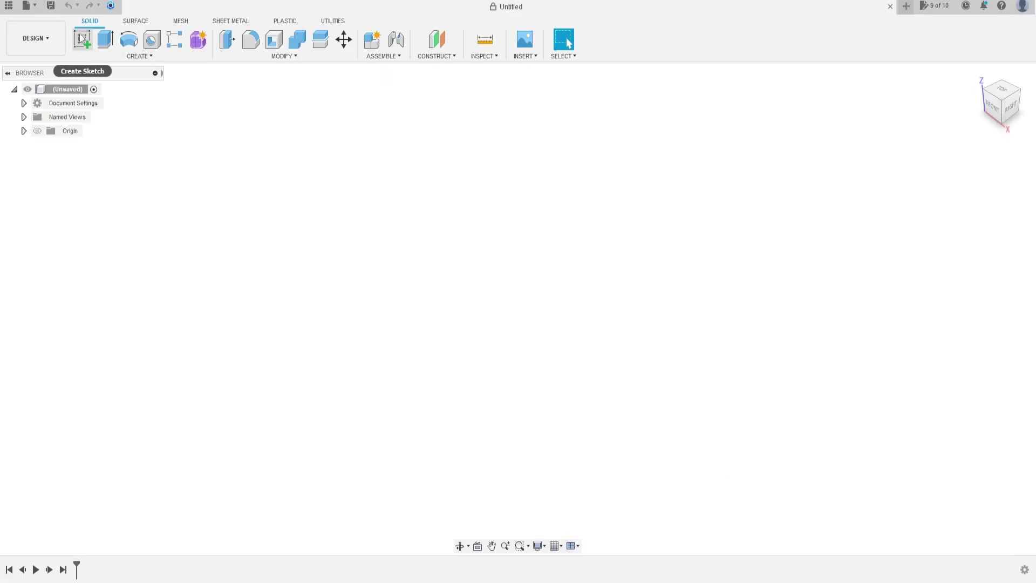
Start a front-plane sketch and draw a 28 mm base line from the origin.
click(82, 38)
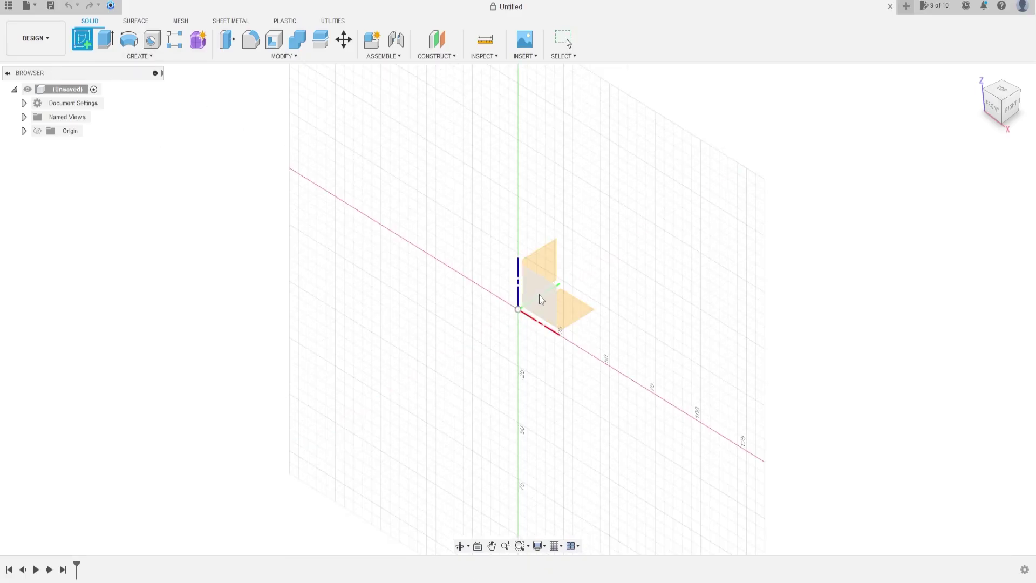
click(540, 295)
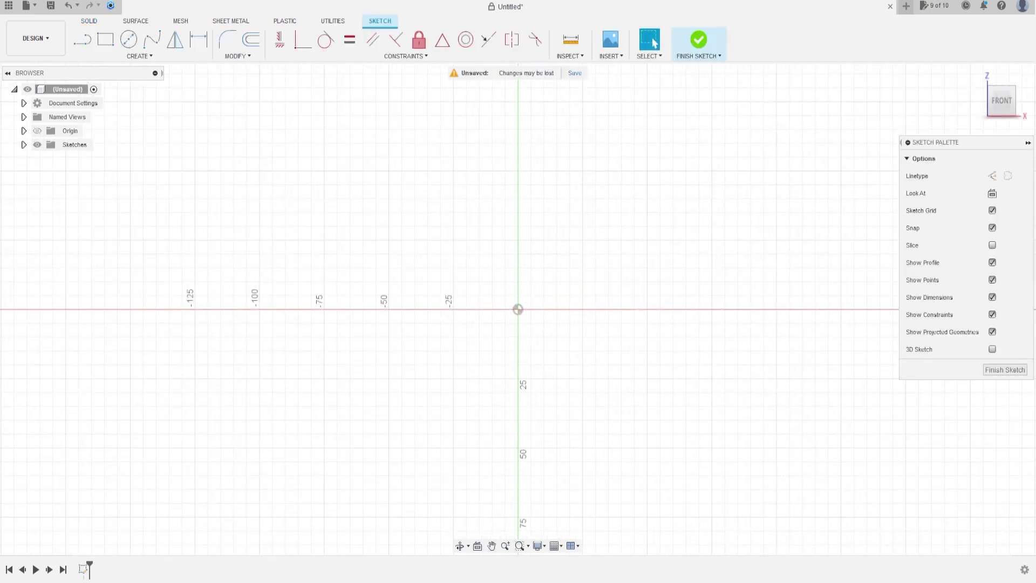
click(82, 39)
click(519, 310)
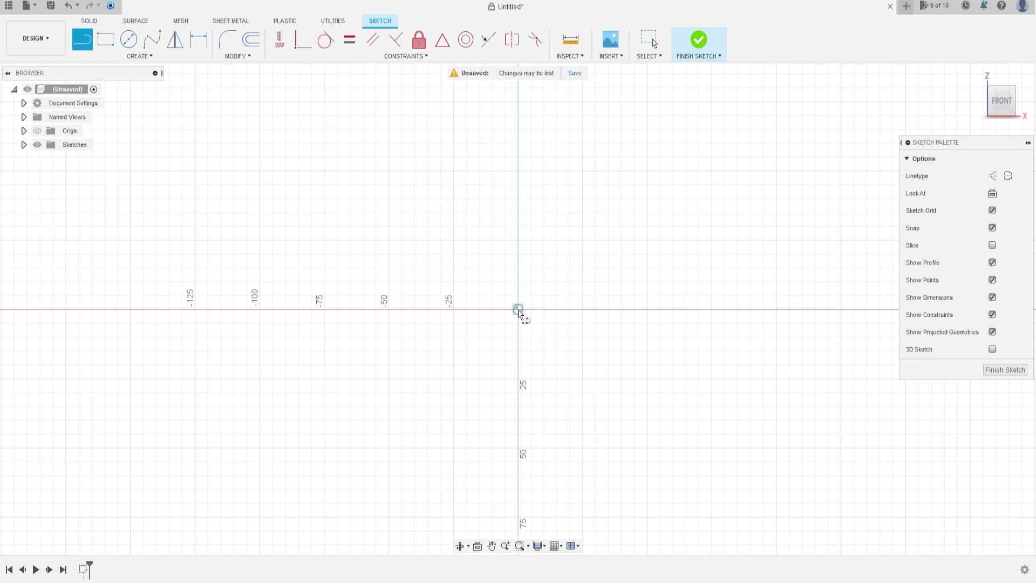
text(28)
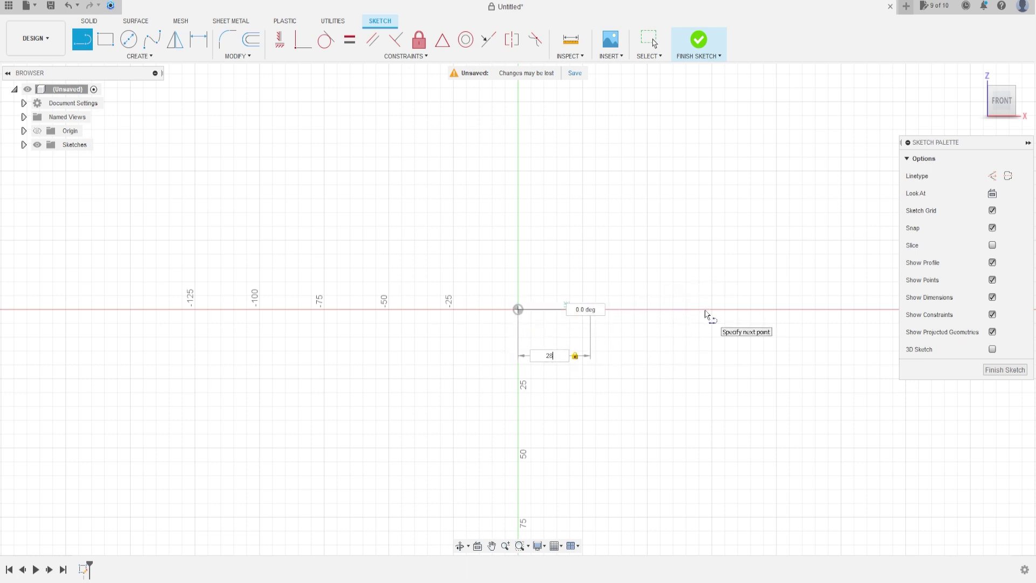
key(Return)
Continue the outline with 3, 16.5, 2.5 and 2.5 mm segments.
scroll(607, 326, up, 2)
scroll(600, 323, up, 2)
scroll(591, 313, up, 3)
scroll(588, 307, up, 3)
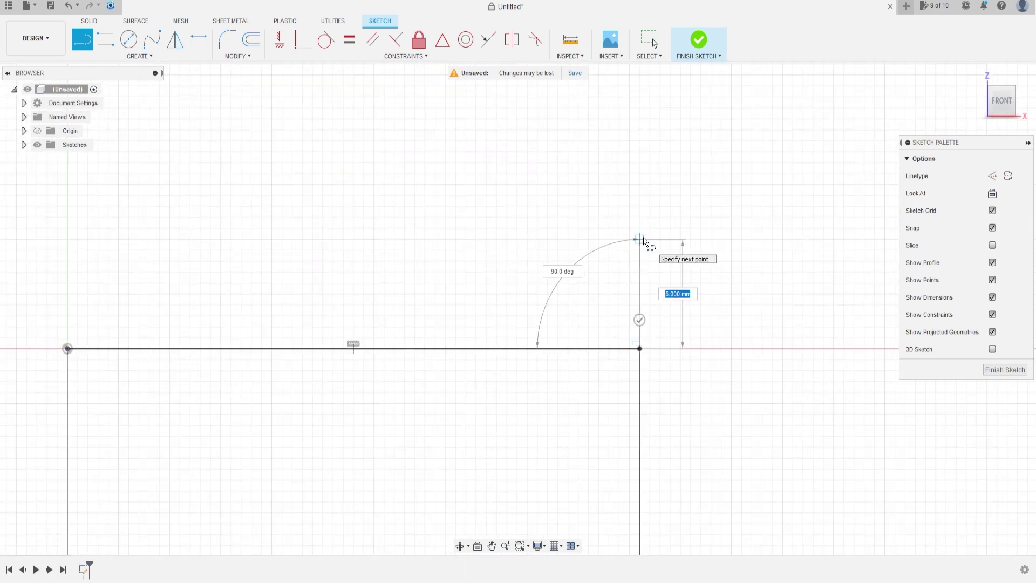
key(Return)
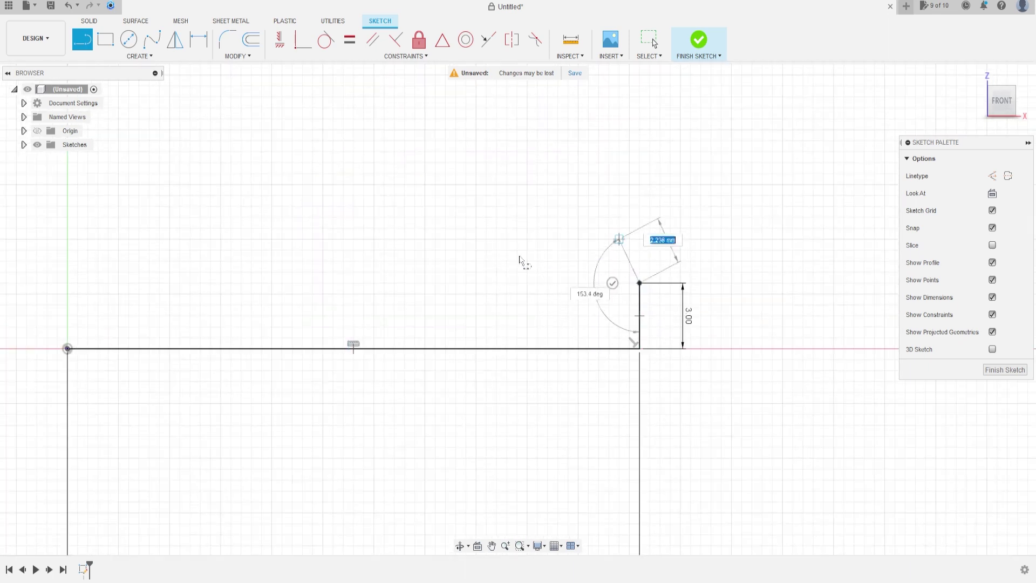
text(16)
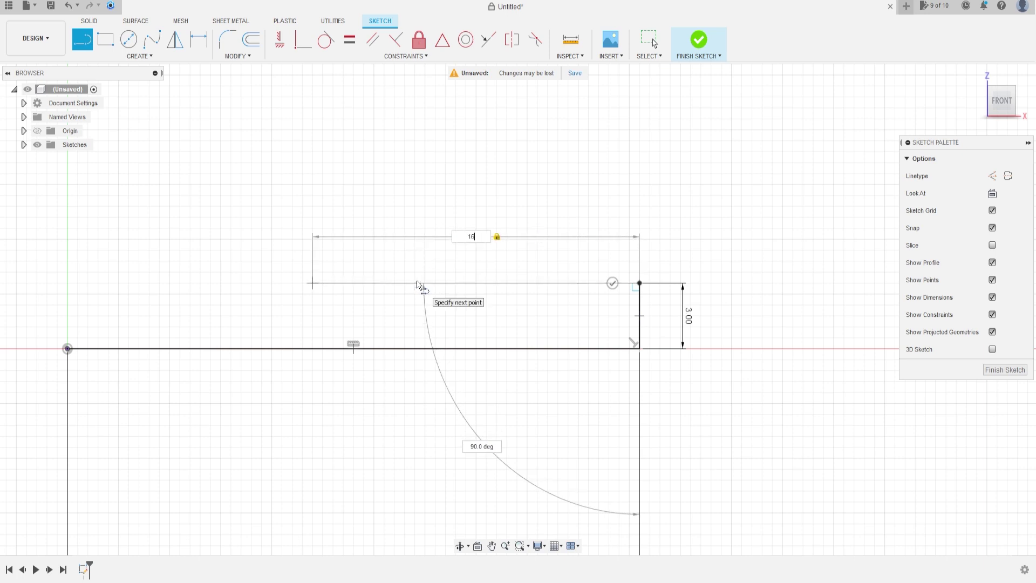
text(,5)
key(Return)
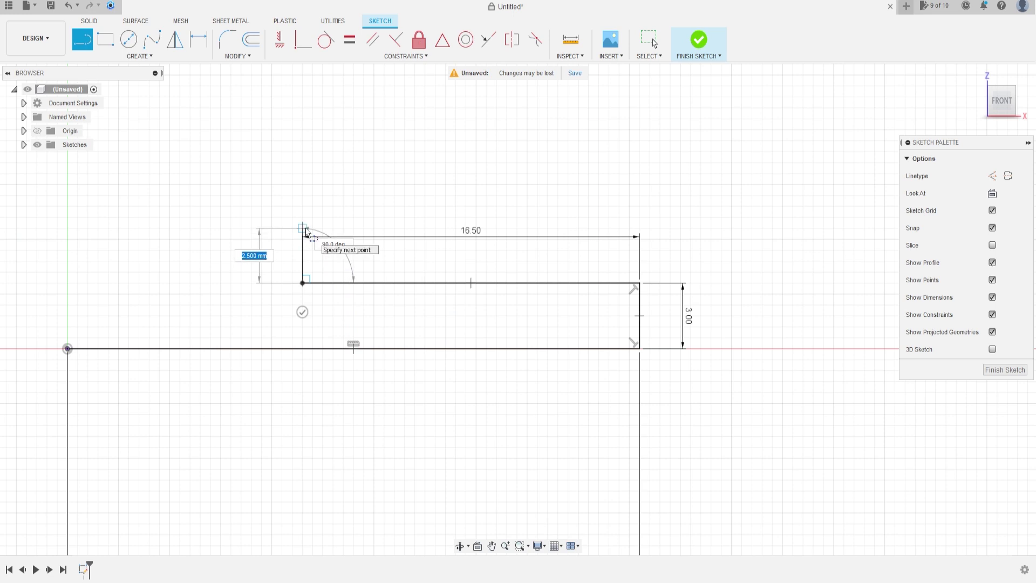
text(2.,5)
key(Return)
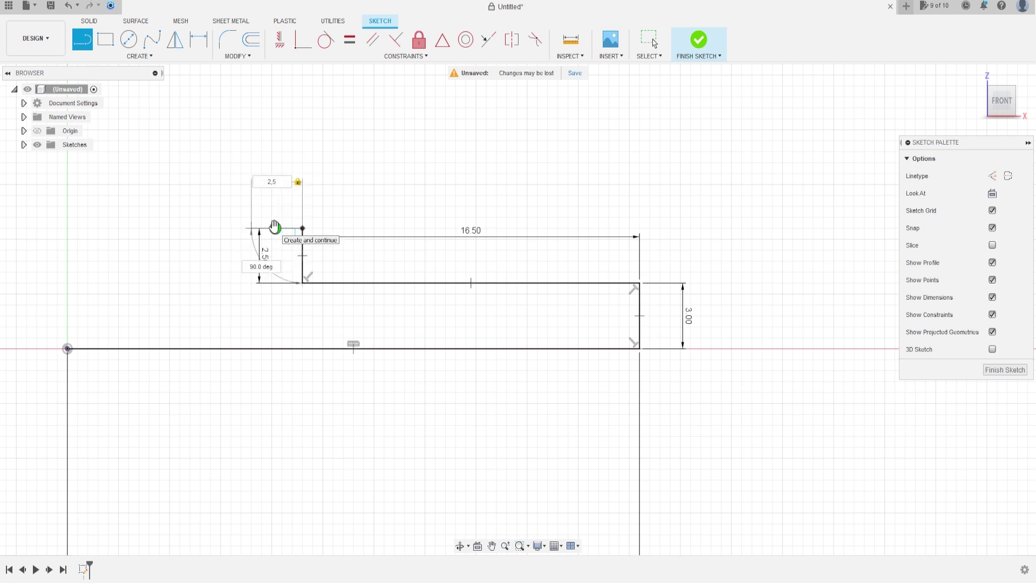
key(Return)
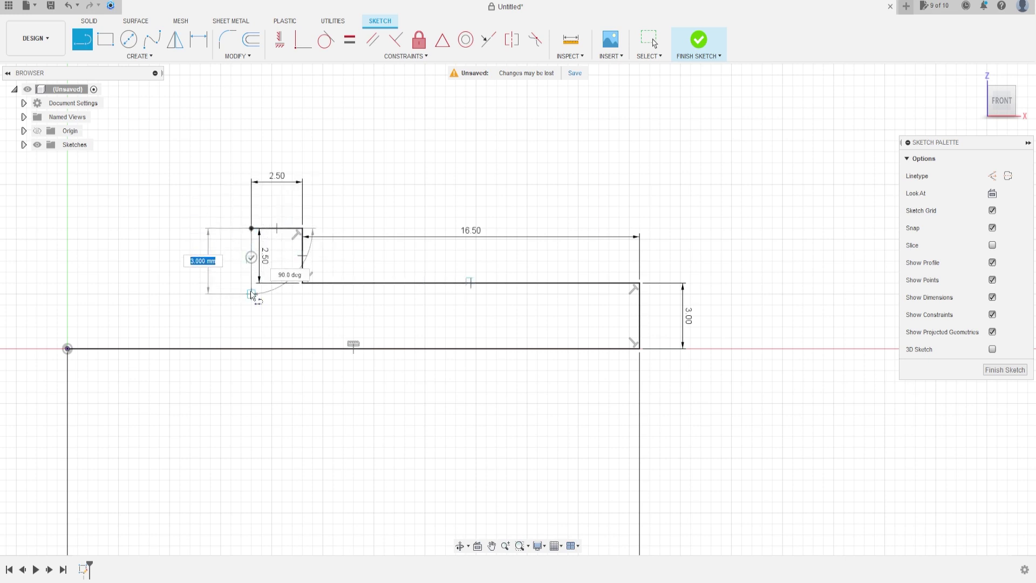
text(1)
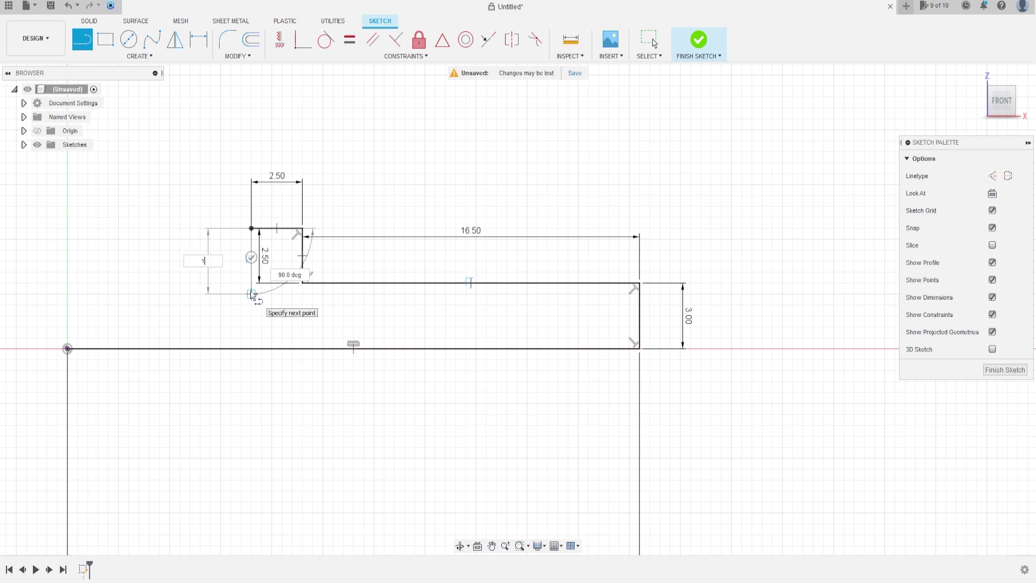
text(,5)
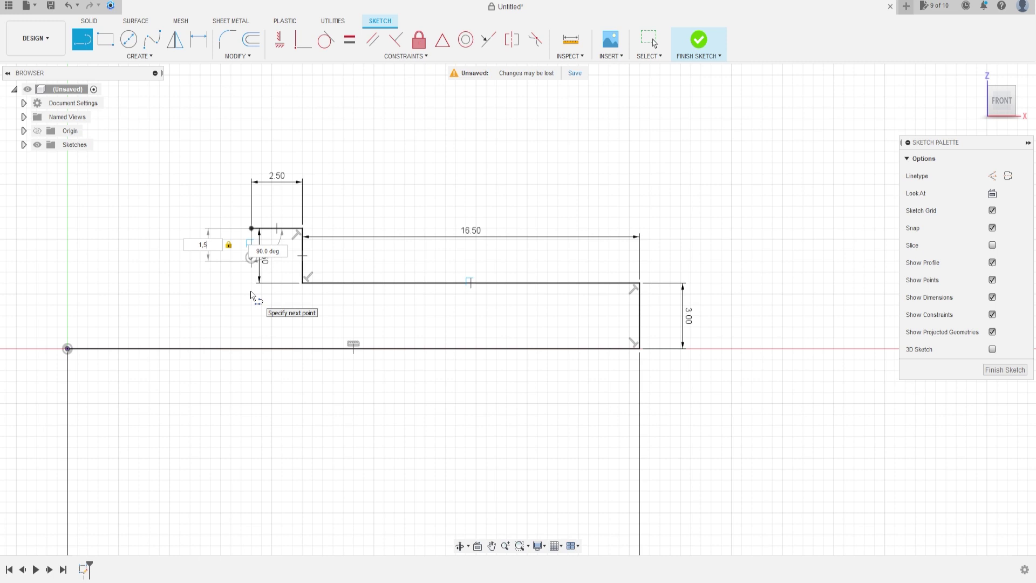
Add 1.5, 2, 2.5, 0.5, 0.5 and 6 mm segments to the stepped outline.
key(Return)
text(2)
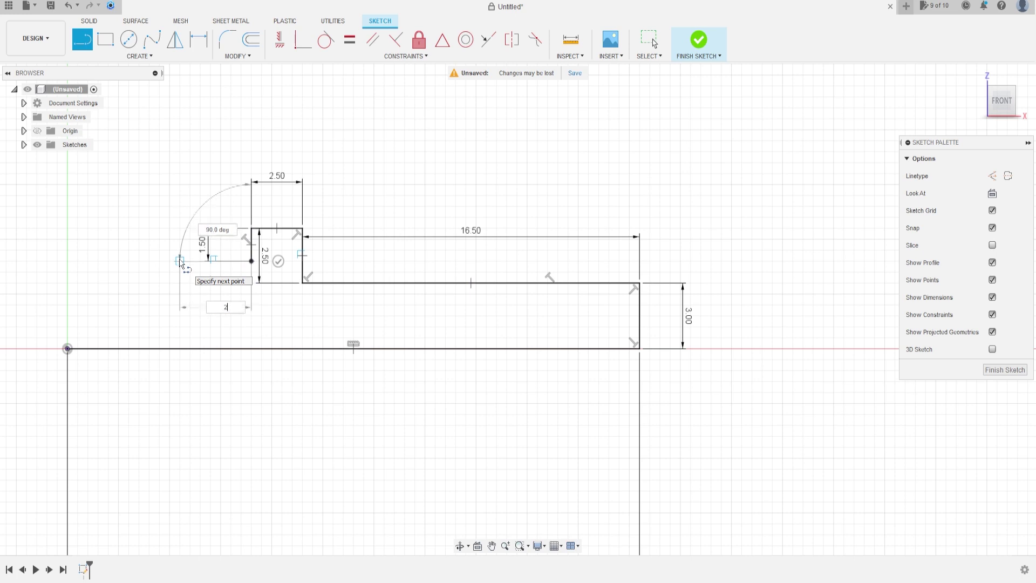
key(Return)
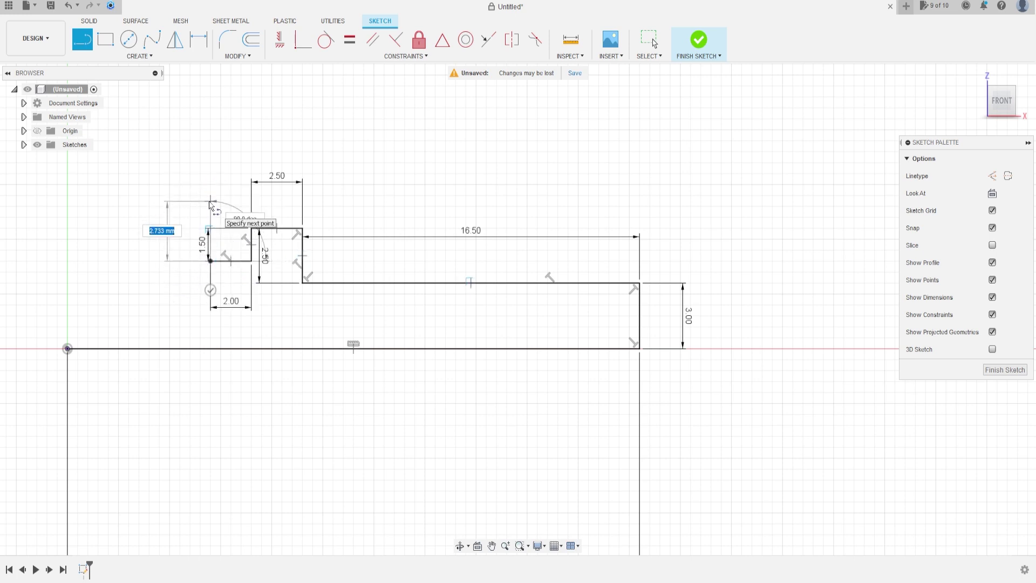
text(3.5)
key(Tab)
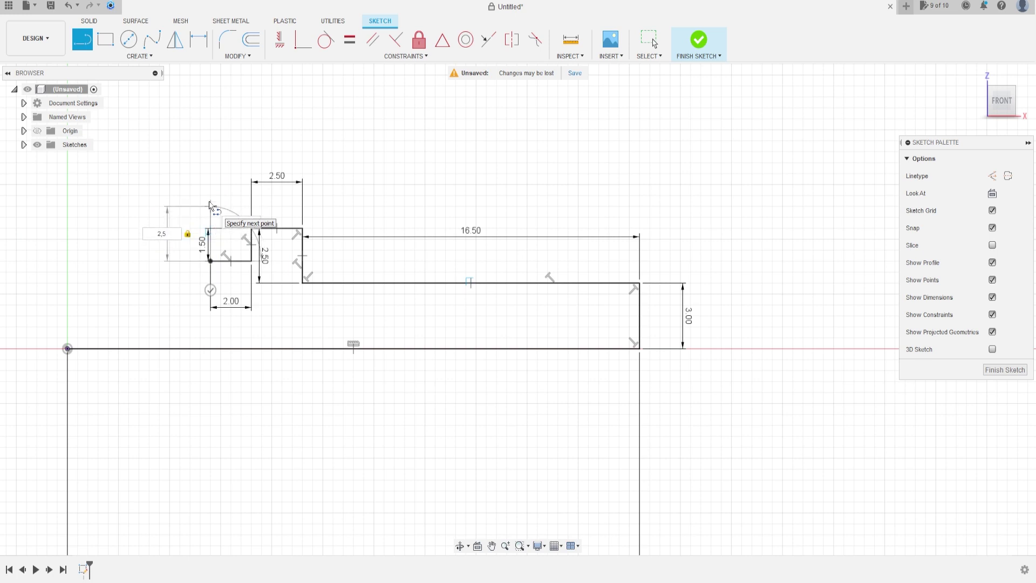
click(210, 205)
text(0,5)
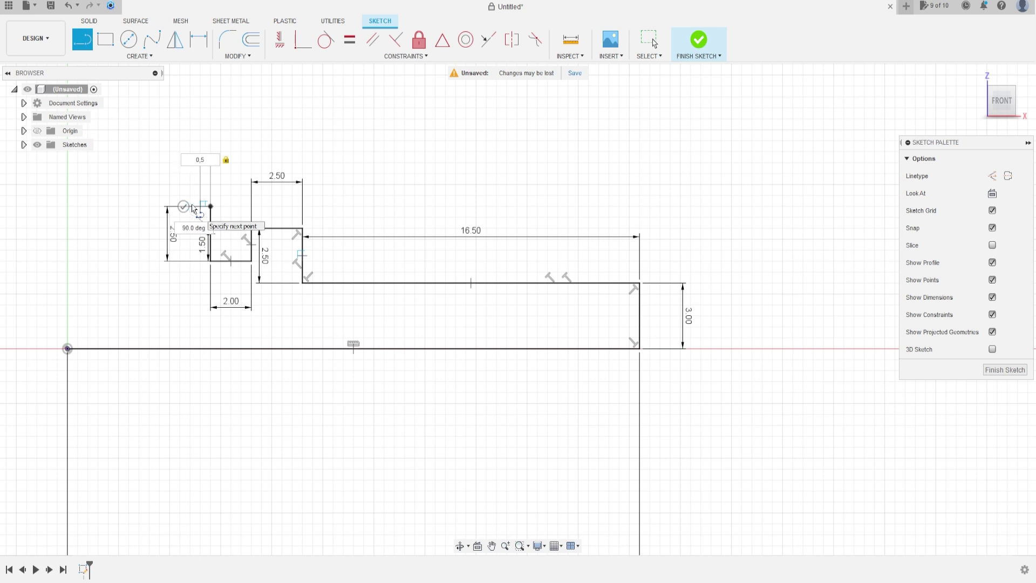
key(Return)
text(0.5)
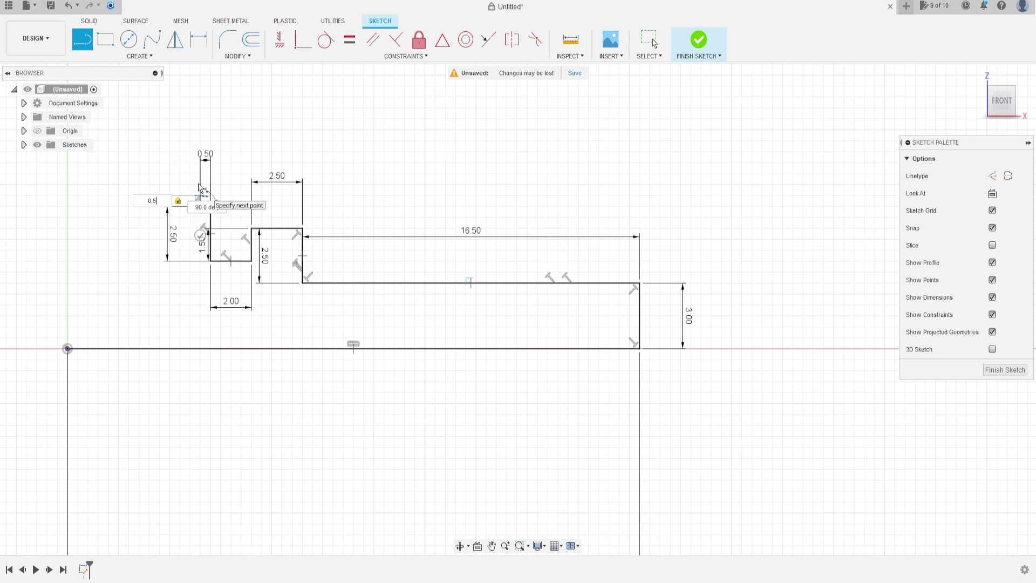
key(Return)
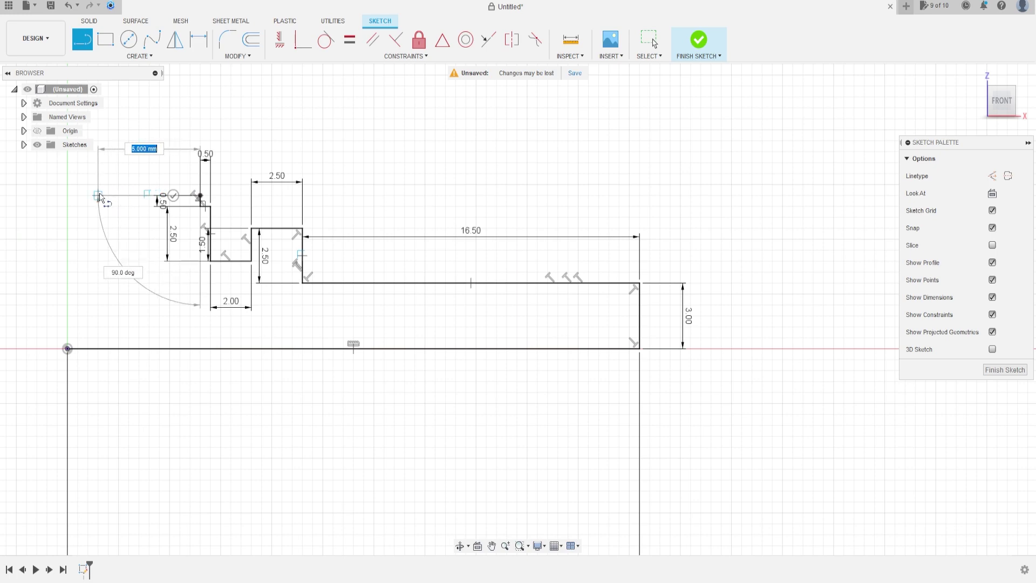
key(Return)
Finish with two 0.5 mm segments and close the profile at the origin.
middle_drag(100, 197, 419, 229)
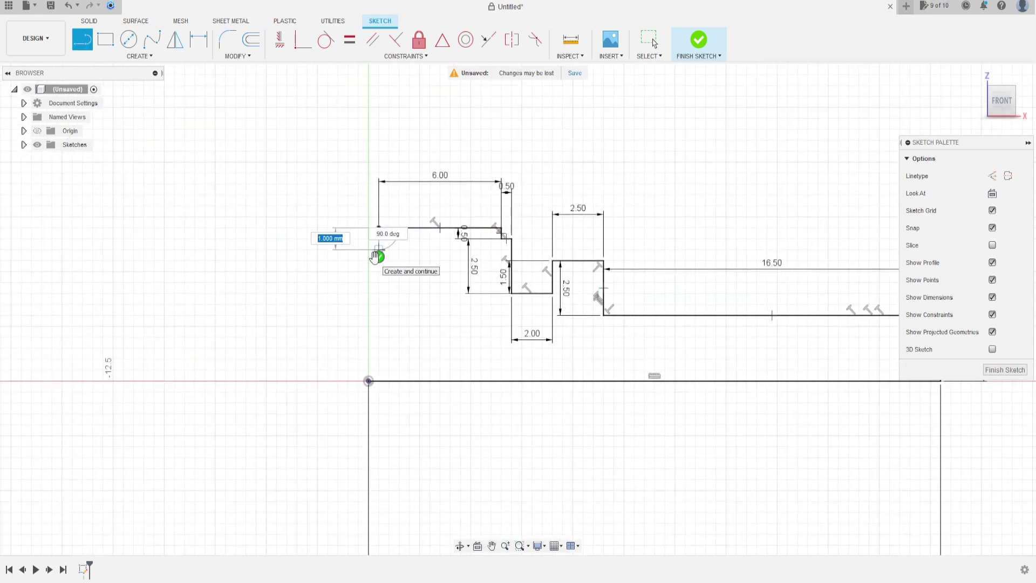
key(Escape)
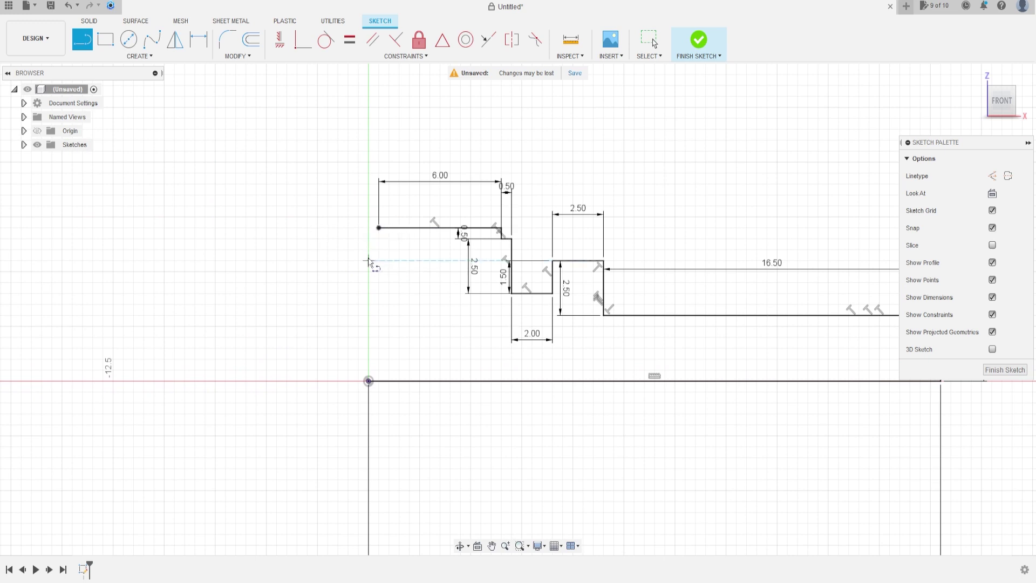
click(378, 229)
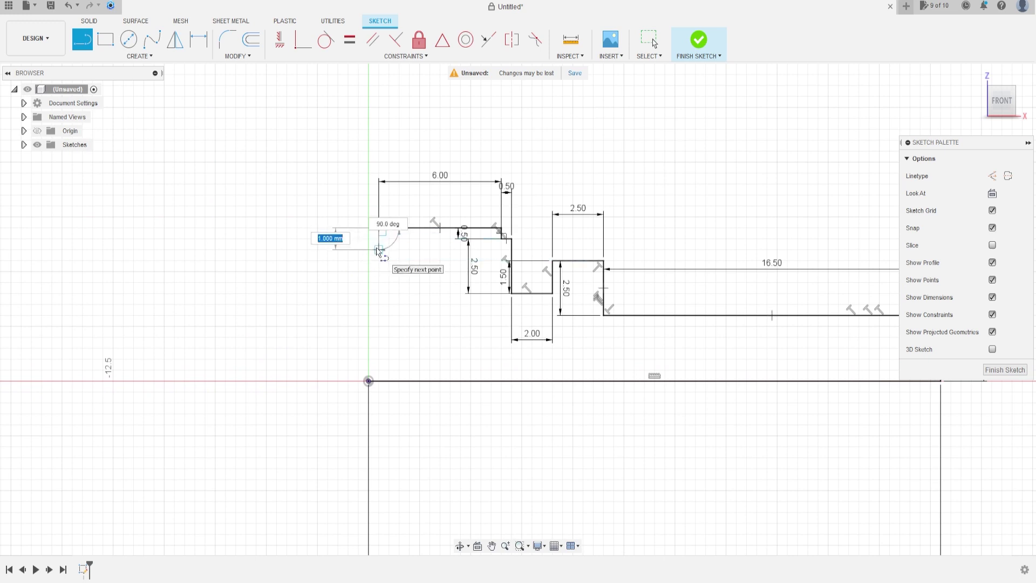
text(0,5)
key(Return)
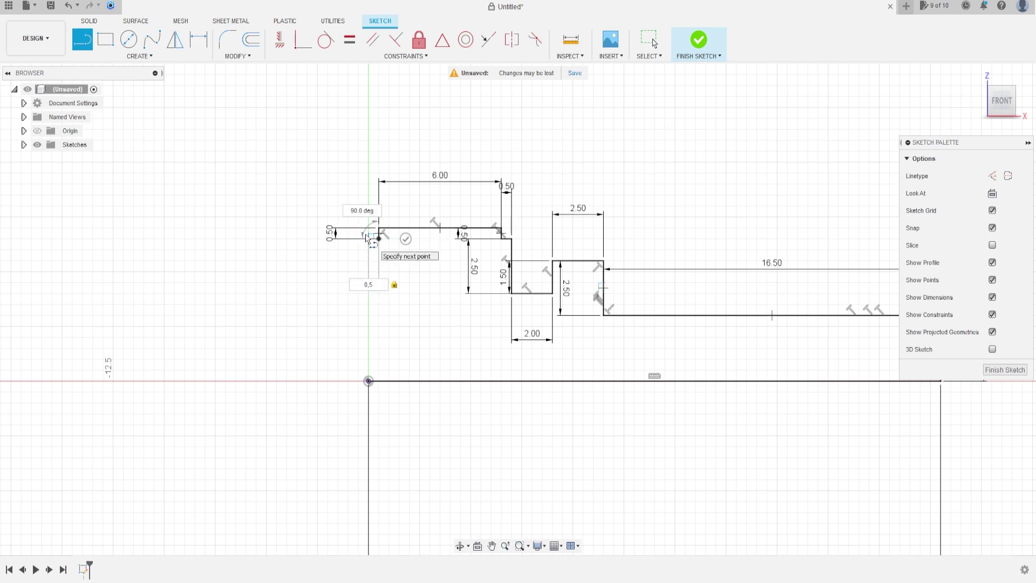
key(Return)
click(367, 383)
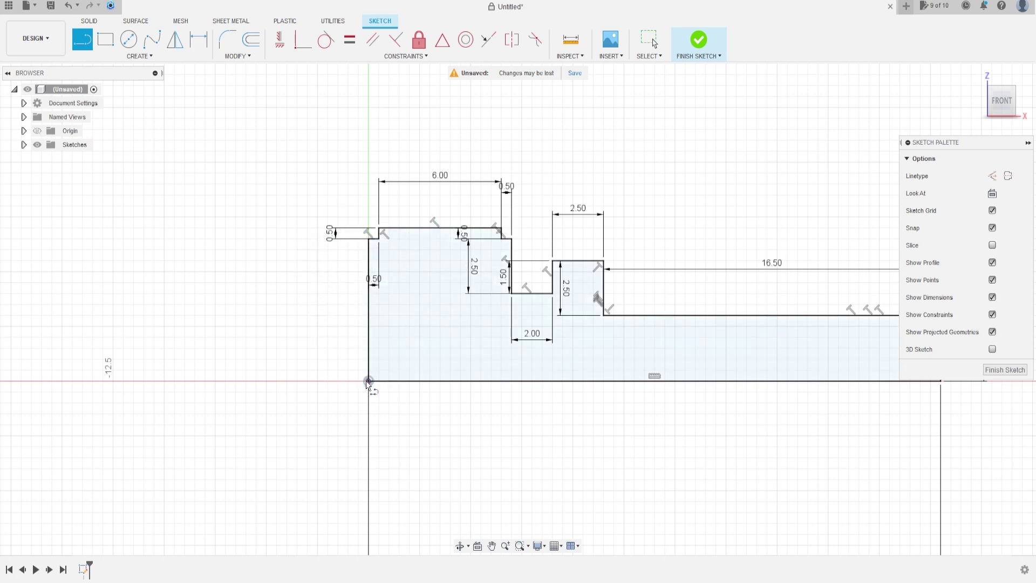
scroll(459, 352, down, 2)
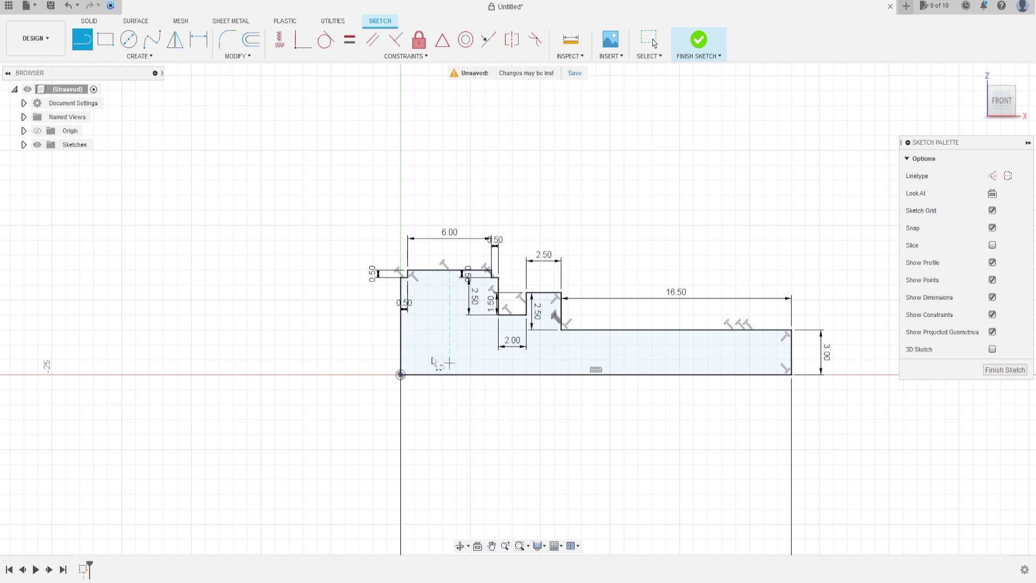
Dimension the profile, dismissing the over-constraint warning and setting the head step height to 2 mm.
click(199, 38)
click(449, 270)
click(452, 374)
click(317, 319)
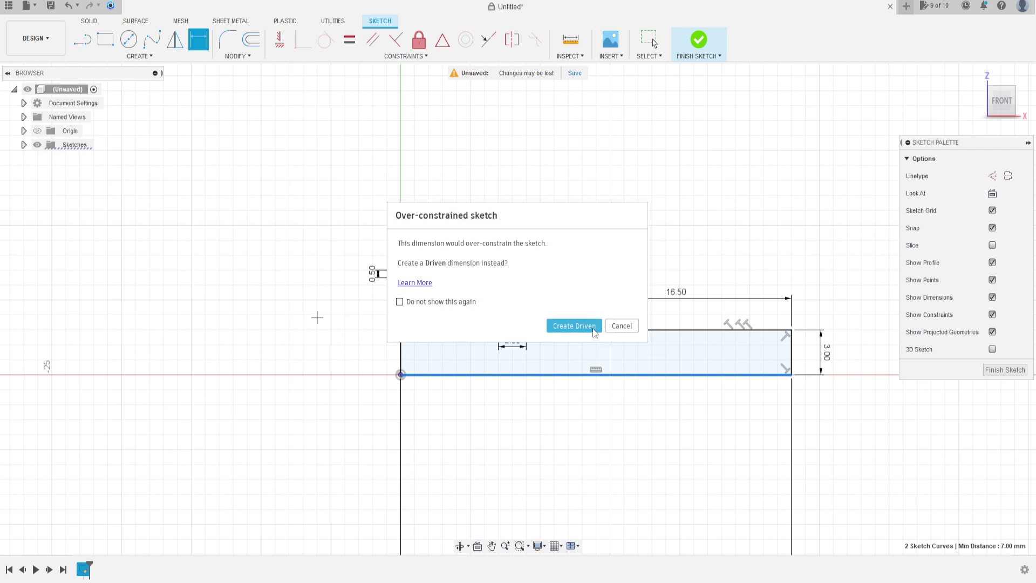
click(593, 332)
scroll(485, 300, up, 3)
scroll(486, 301, up, 3)
click(430, 284)
text(2)
key(Return)
scroll(508, 367, down, 1)
scroll(486, 389, down, 1)
Add the overall 6.50 head height as a driven dimension.
click(391, 280)
click(387, 494)
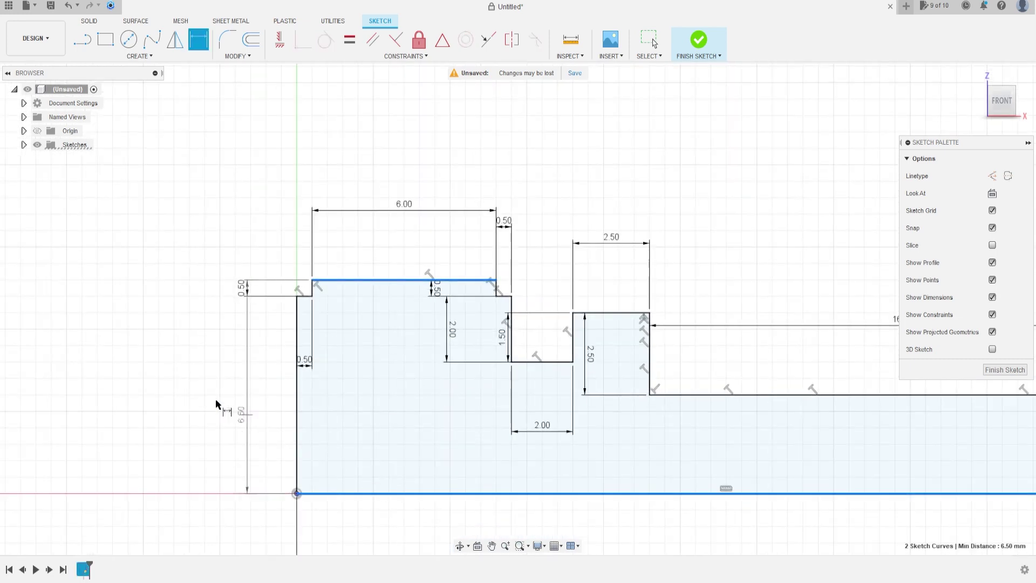
click(188, 390)
click(560, 330)
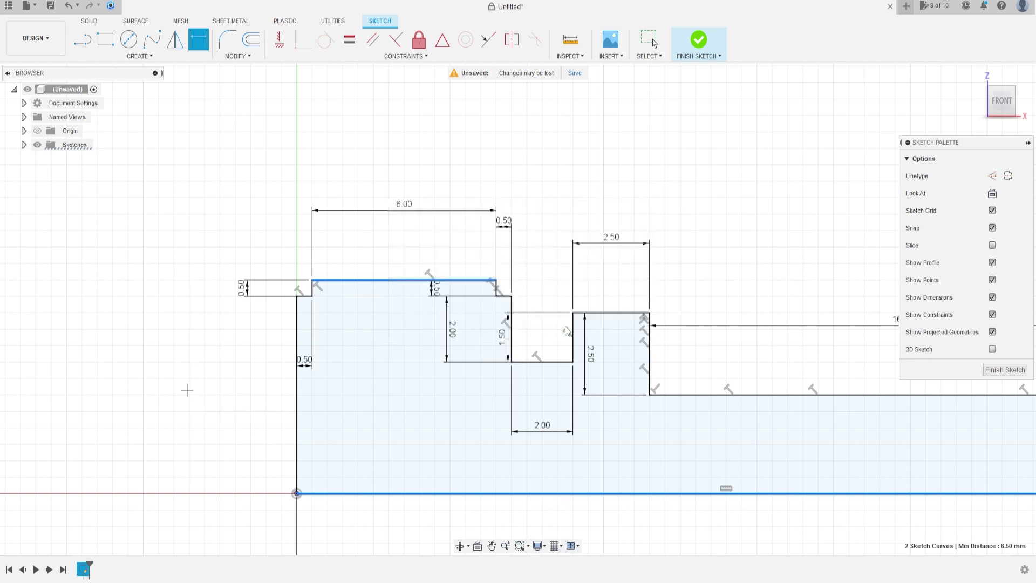
scroll(305, 375, down, 1)
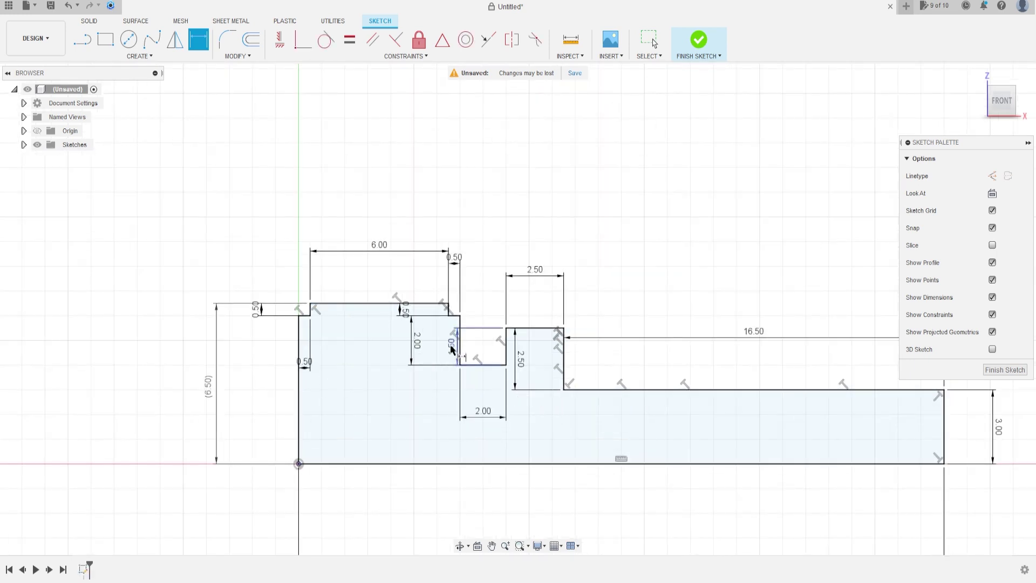
key(Escape)
Move the 2.50, 16.50 and 2.00 dimensions clear of the profile.
drag(521, 371, 605, 372)
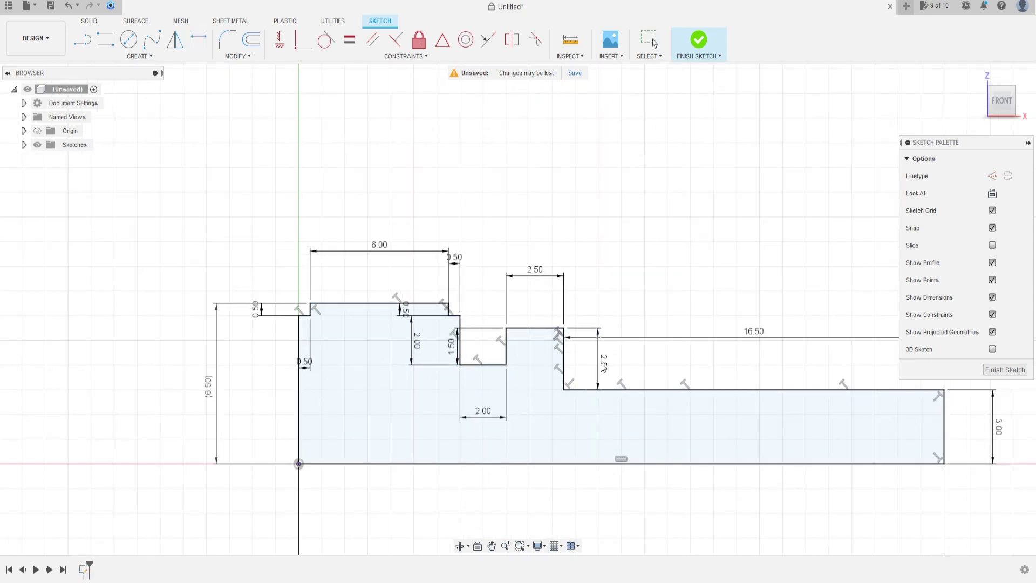
drag(755, 337, 758, 272)
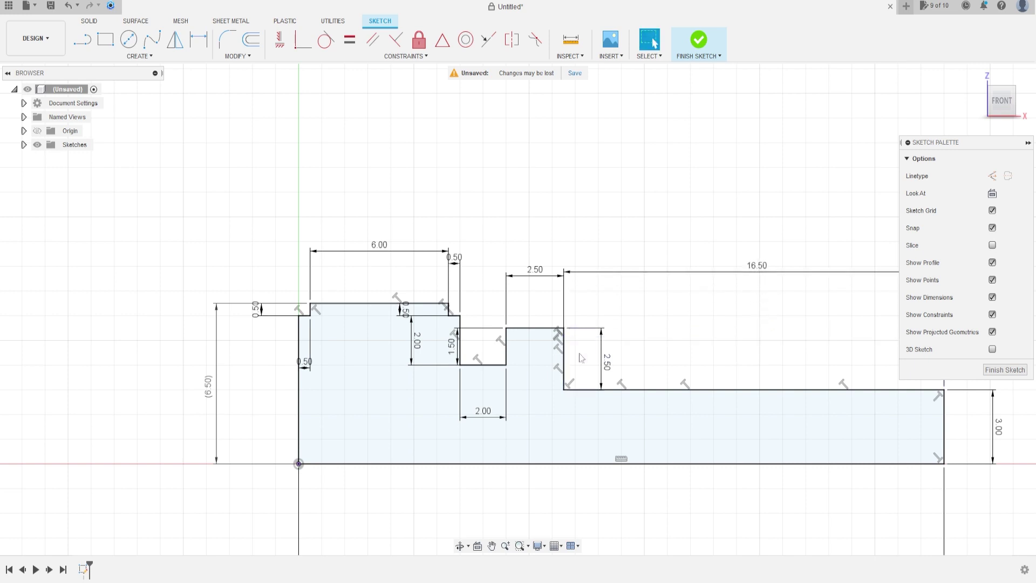
drag(483, 412, 488, 280)
mouse_move(416, 341)
mouse_down()
mouse_move(530, 340)
mouse_move(389, 344)
mouse_up()
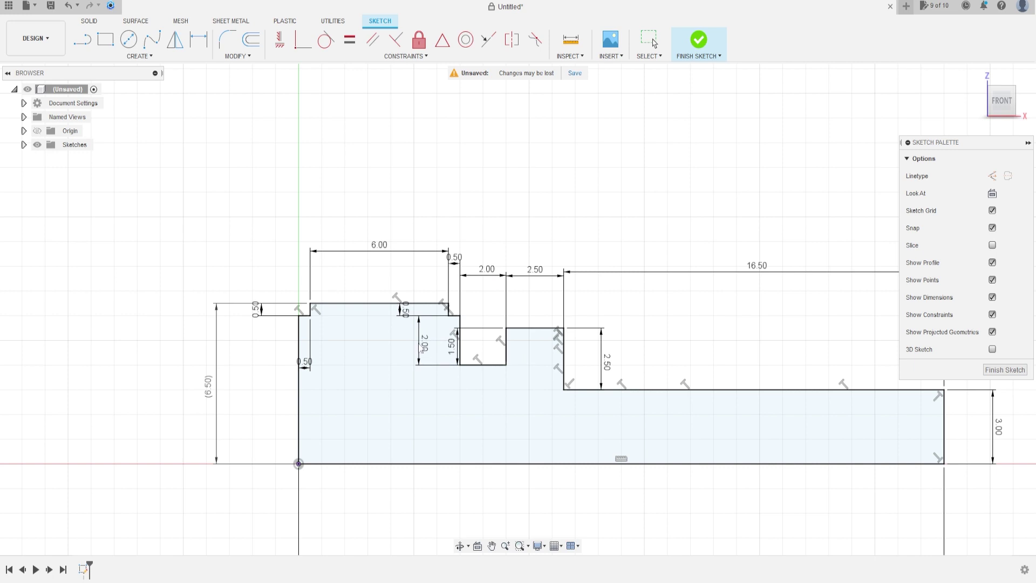
scroll(409, 483, down, 3)
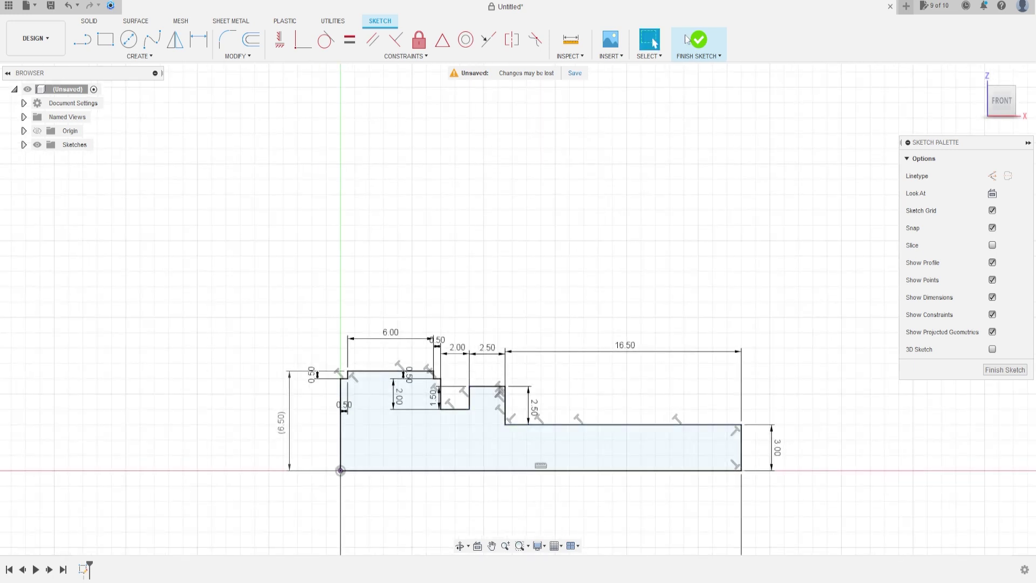
Finish the sketch and revolve the profile 360° around its bottom line into a solid.
click(697, 40)
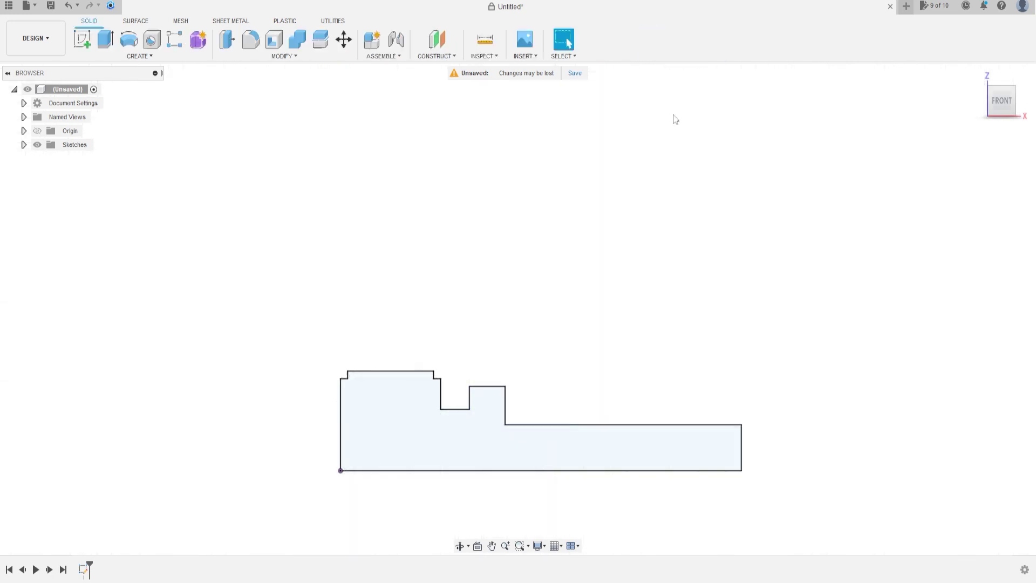
click(129, 40)
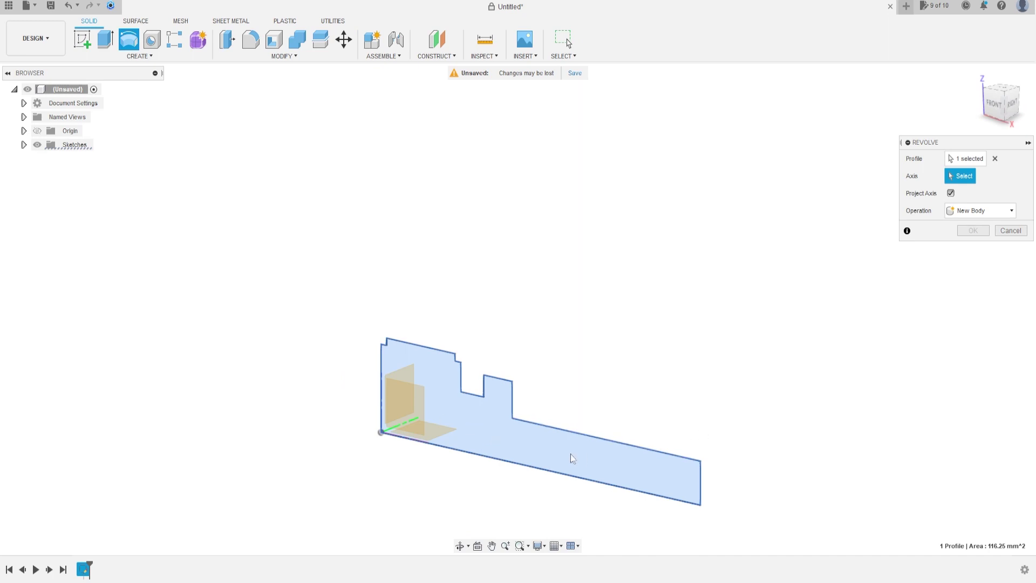
click(526, 472)
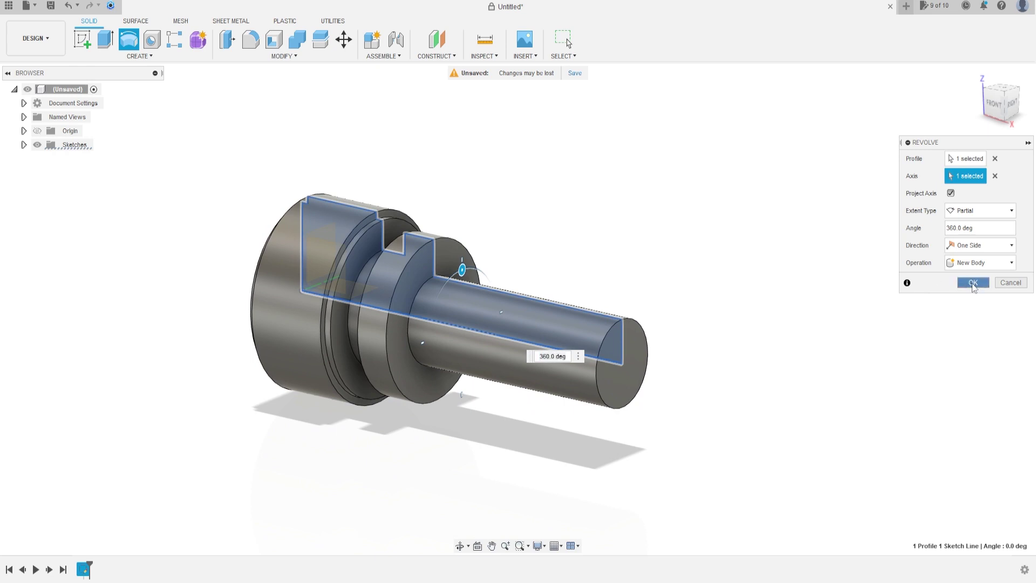
click(974, 283)
middle_drag(567, 254, 553, 272)
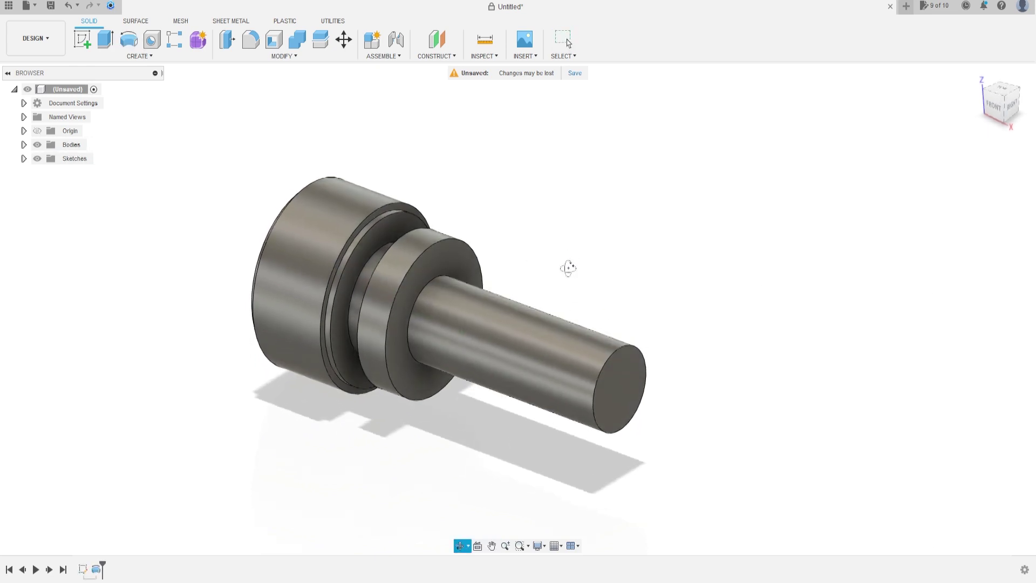
click(139, 56)
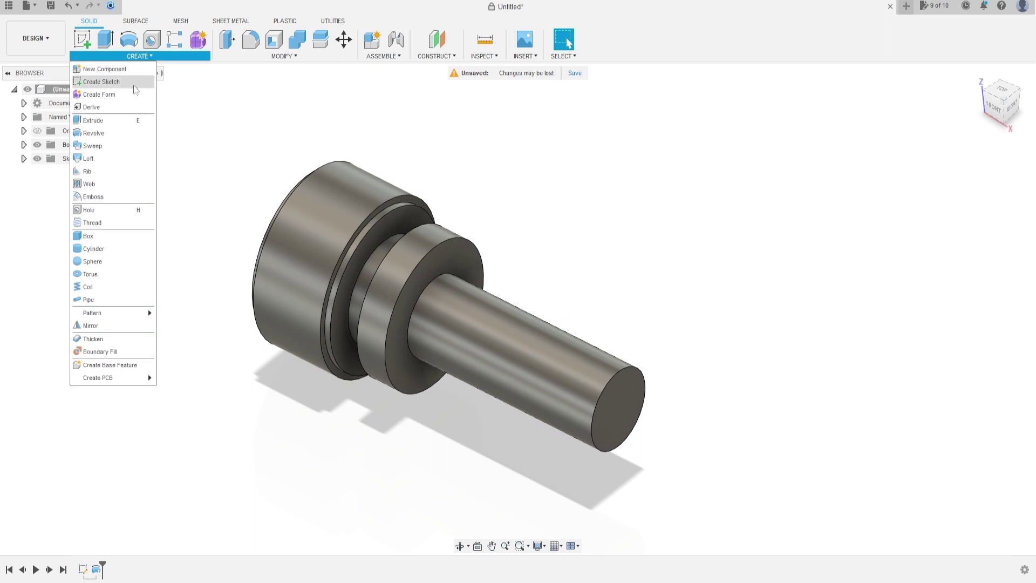
Add a modeled M6x1 thread, 15 mm long, to the shaft's cylindrical face.
click(91, 223)
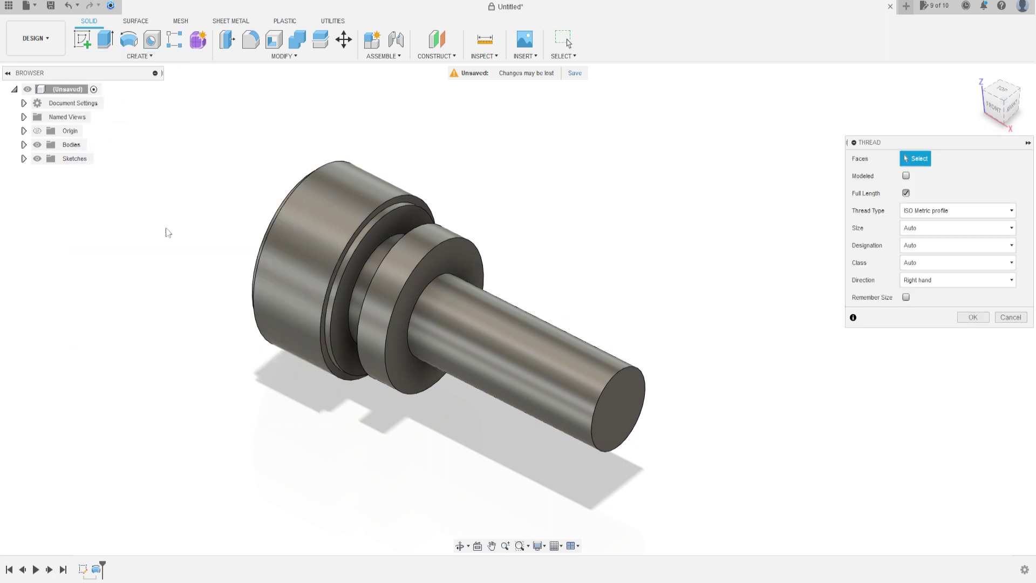
click(557, 359)
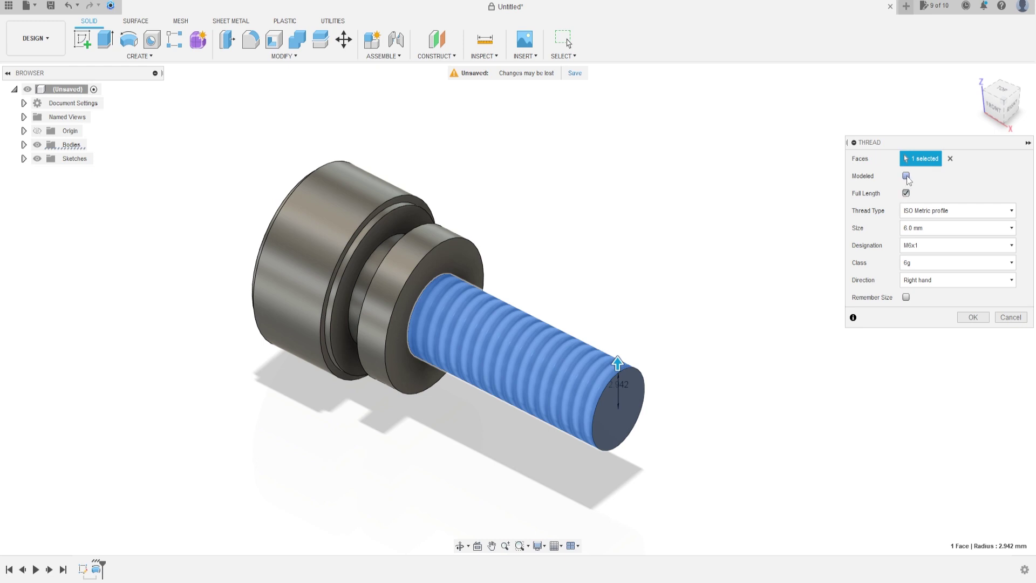
click(906, 176)
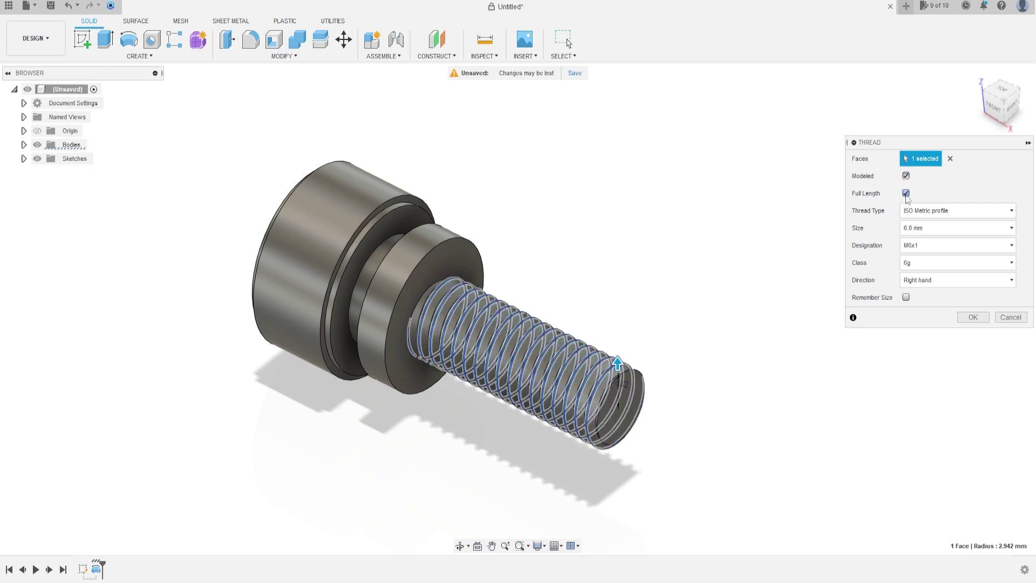
click(906, 193)
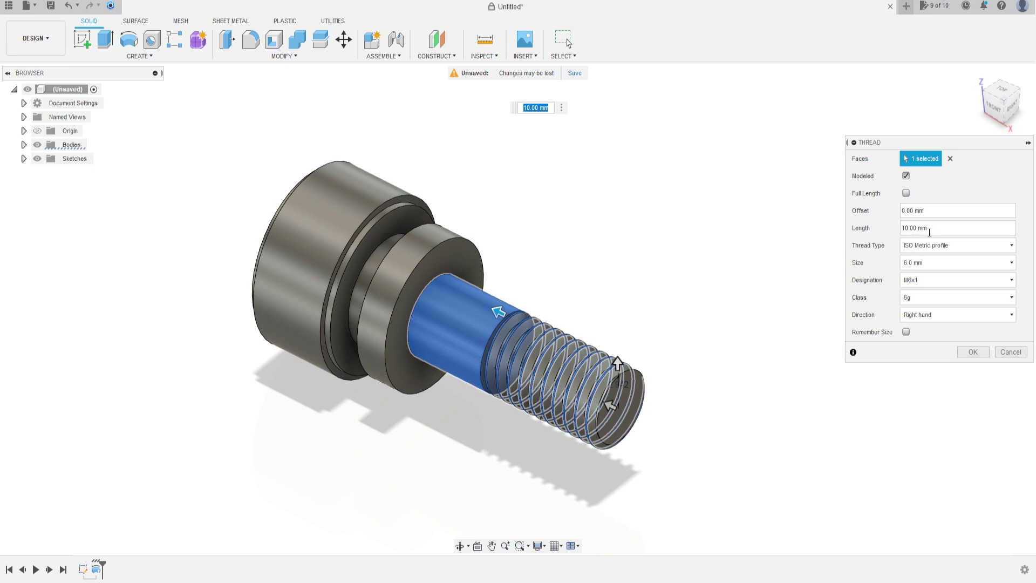
click(951, 230)
text(15)
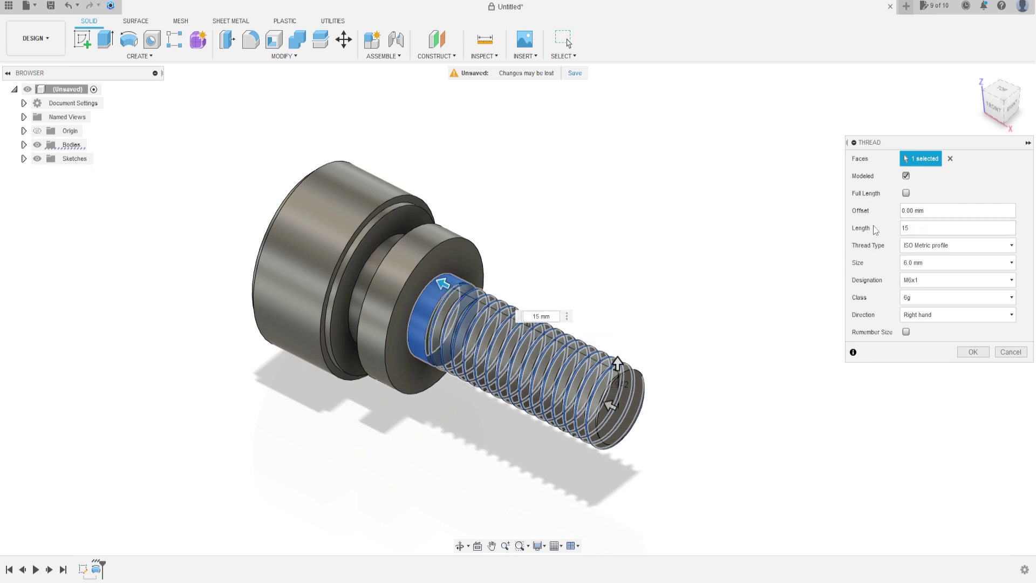
click(980, 354)
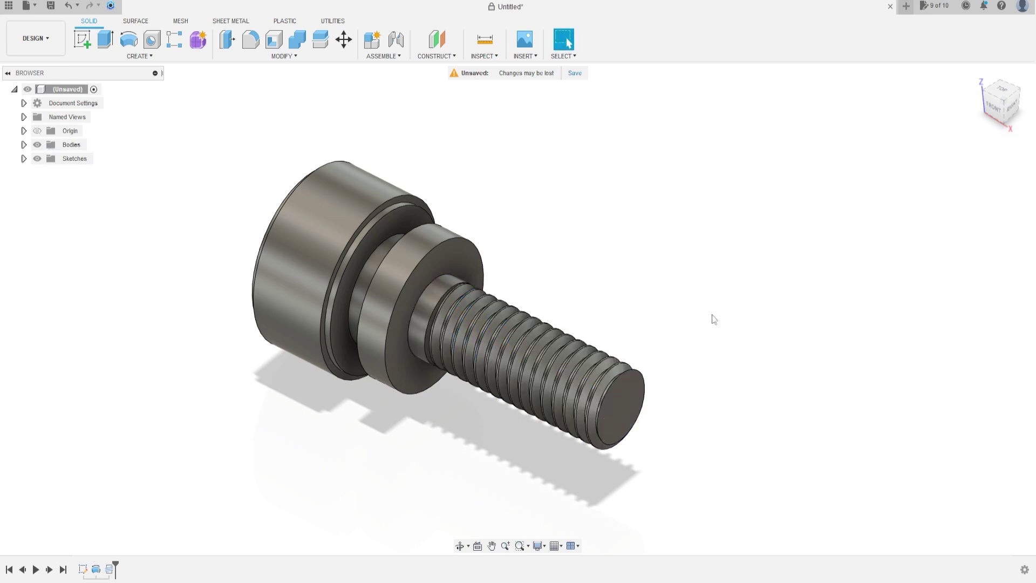
drag(663, 301, 511, 268)
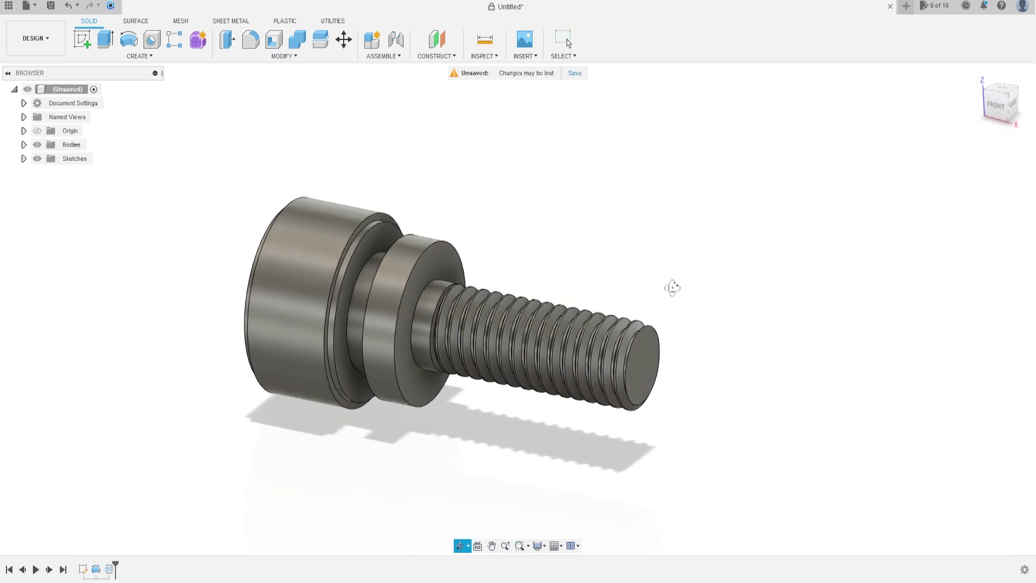
key(Escape)
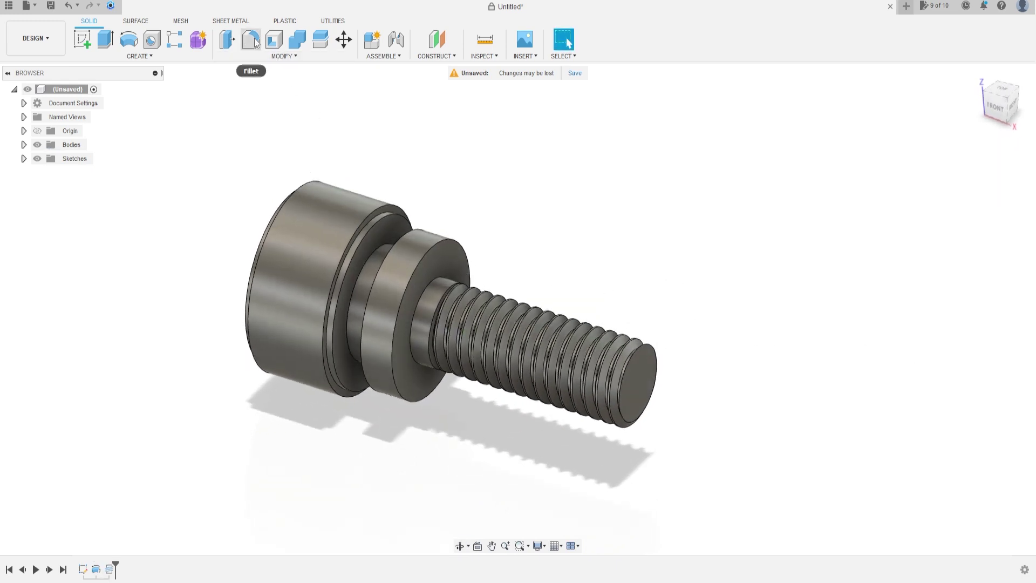
Fillet both circular edges of the middle flange with a 0.4 mm radius.
click(250, 39)
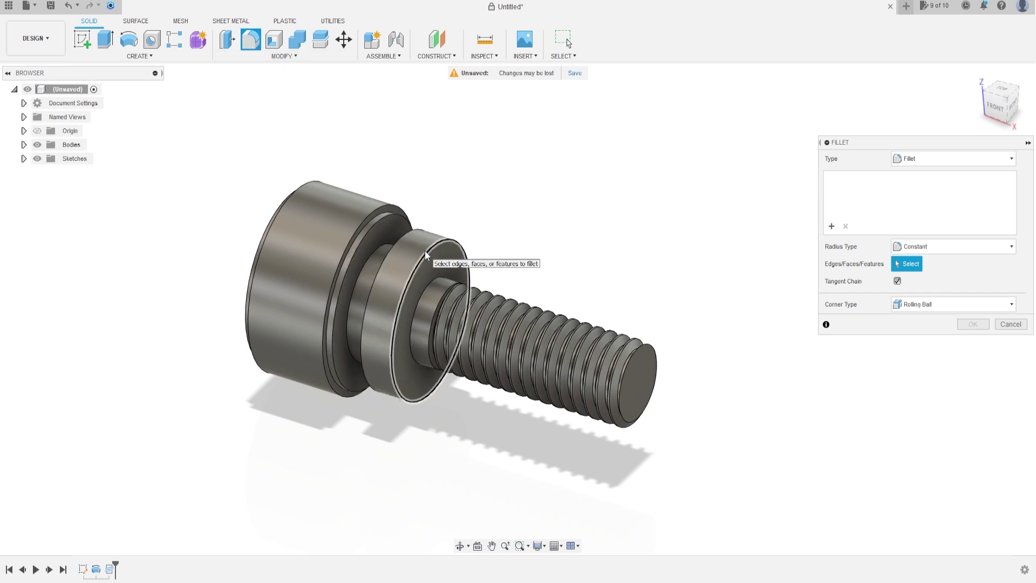
click(426, 250)
click(401, 239)
text(0.4)
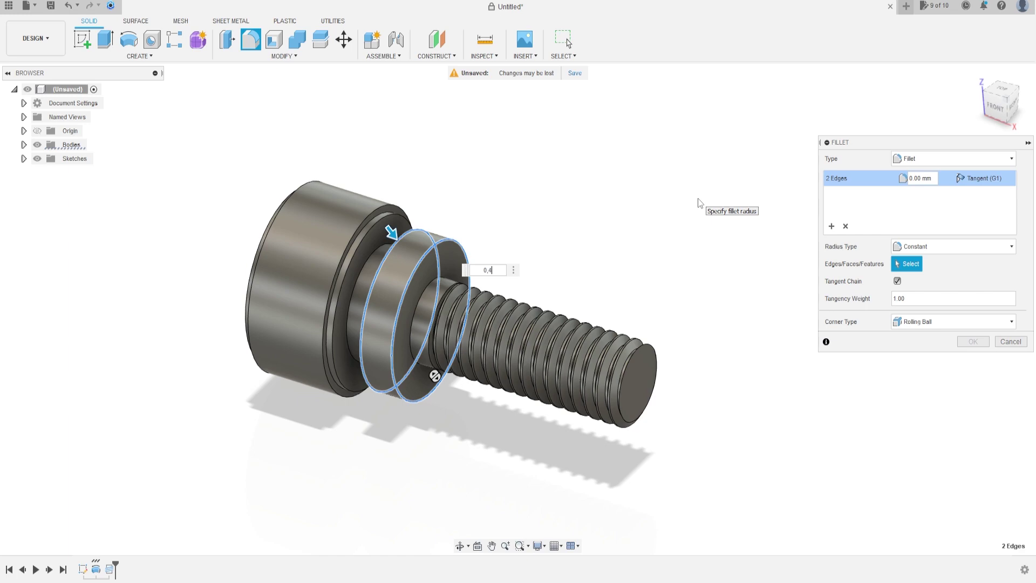
key(Return)
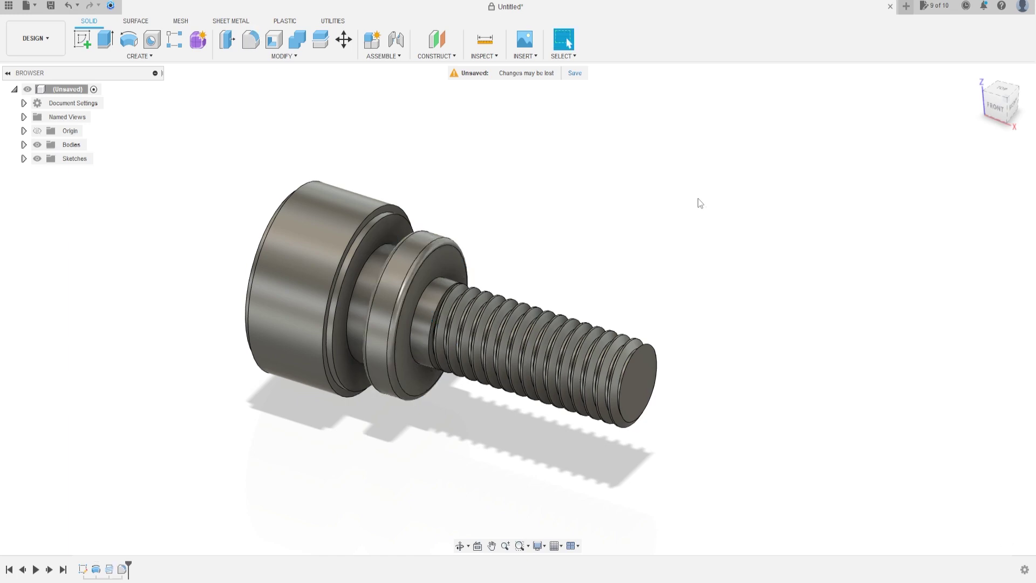
mouse_move(698, 201)
shift+middle_down()
mouse_move(654, 344)
mouse_move(566, 352)
mouse_move(625, 332)
shift+middle_up()
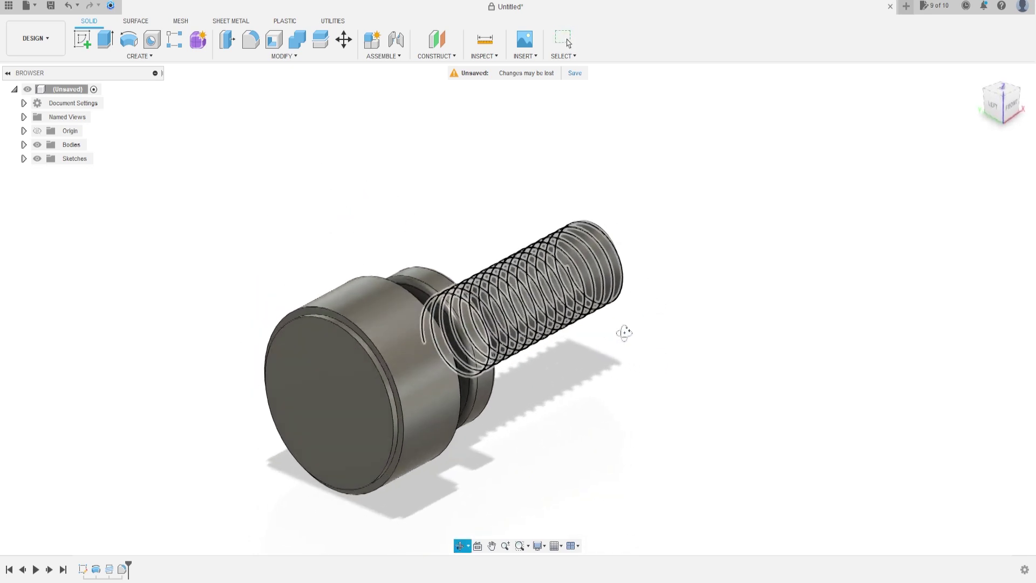
Start a coil on the head's end face, centred at the origin, 13 mm diameter.
click(171, 58)
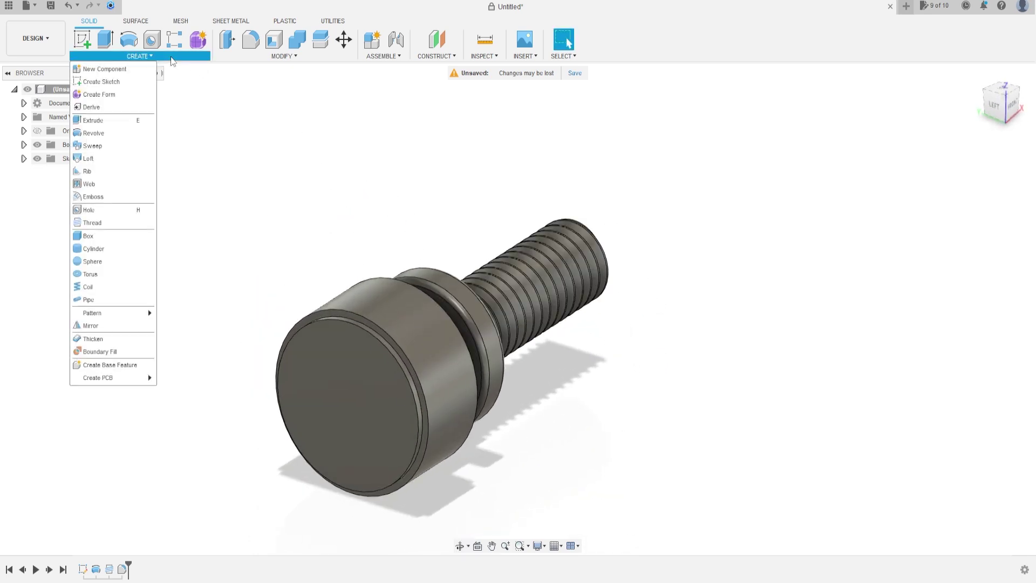
click(106, 286)
click(396, 337)
scroll(400, 348, up, 5)
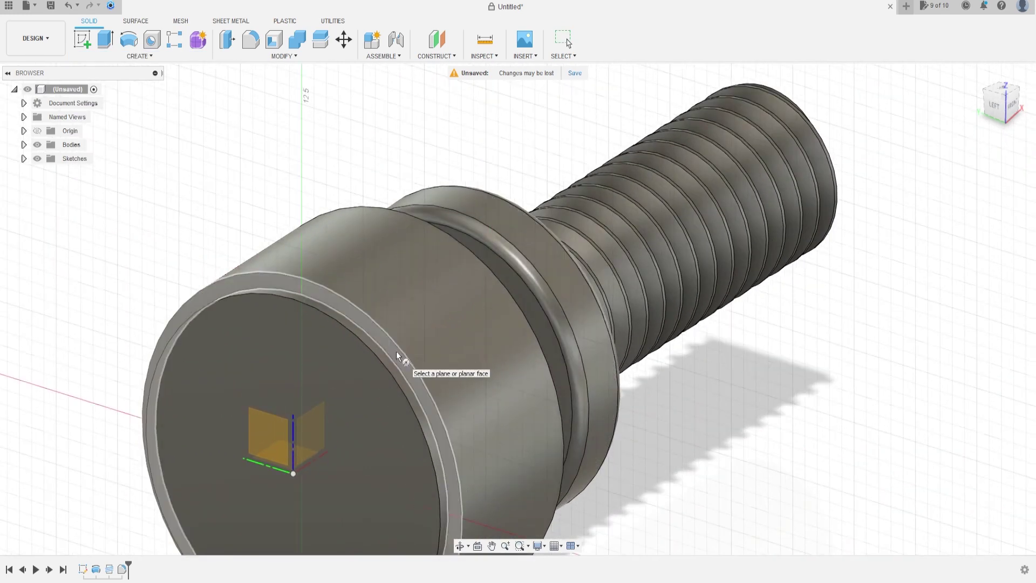
click(995, 105)
click(521, 328)
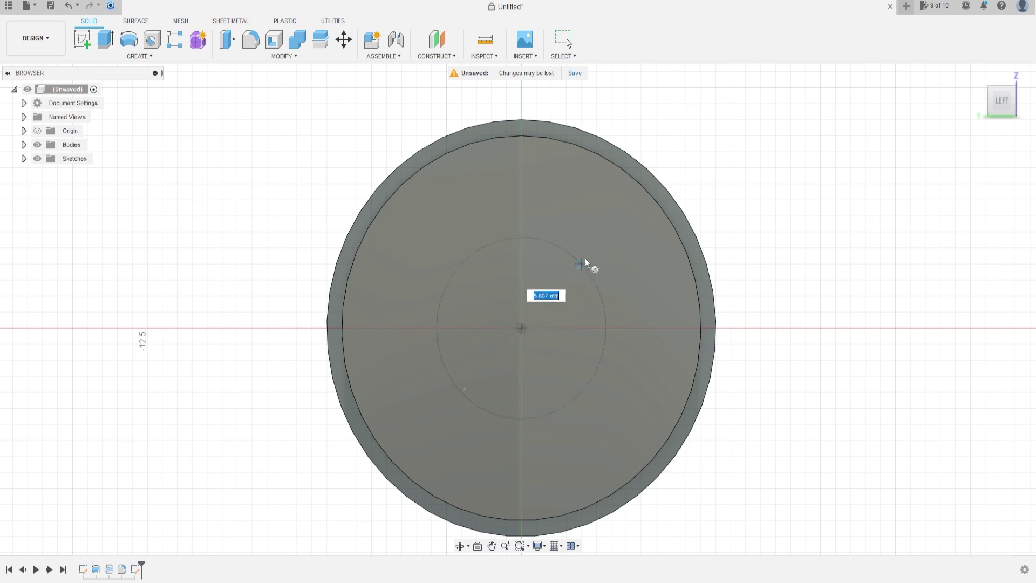
click(674, 196)
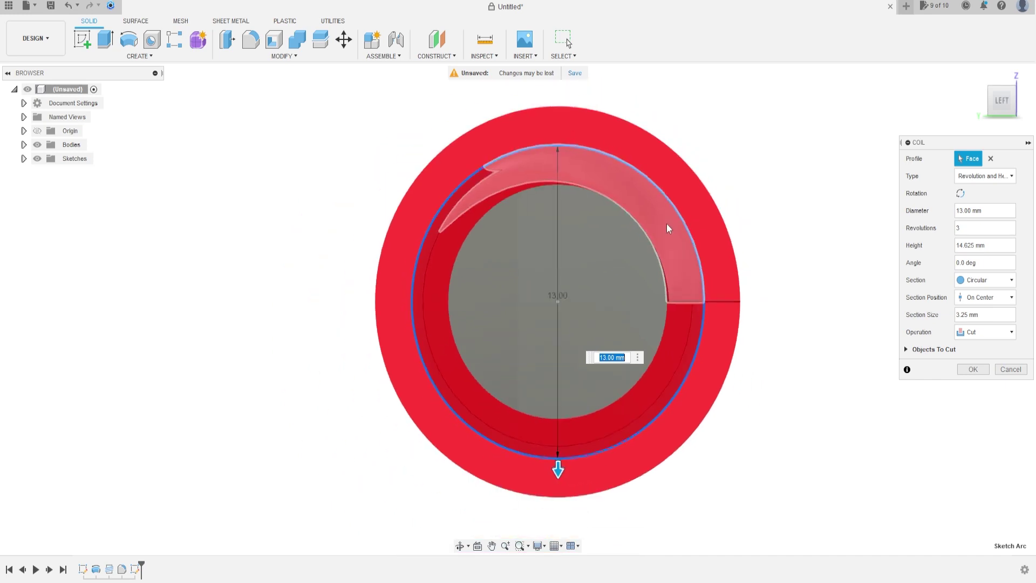
shift+middle_drag(776, 234, 762, 241)
shift+middle_drag(756, 245, 750, 245)
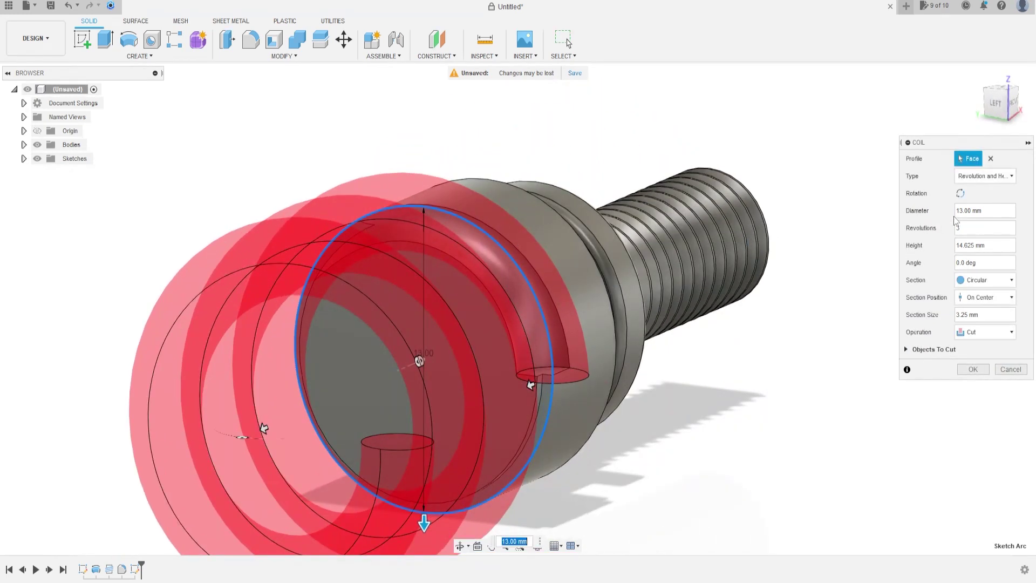
Define the coil by revolutions and pitch with a 1 mm Triangular (Internal) section, and cut it.
click(1009, 180)
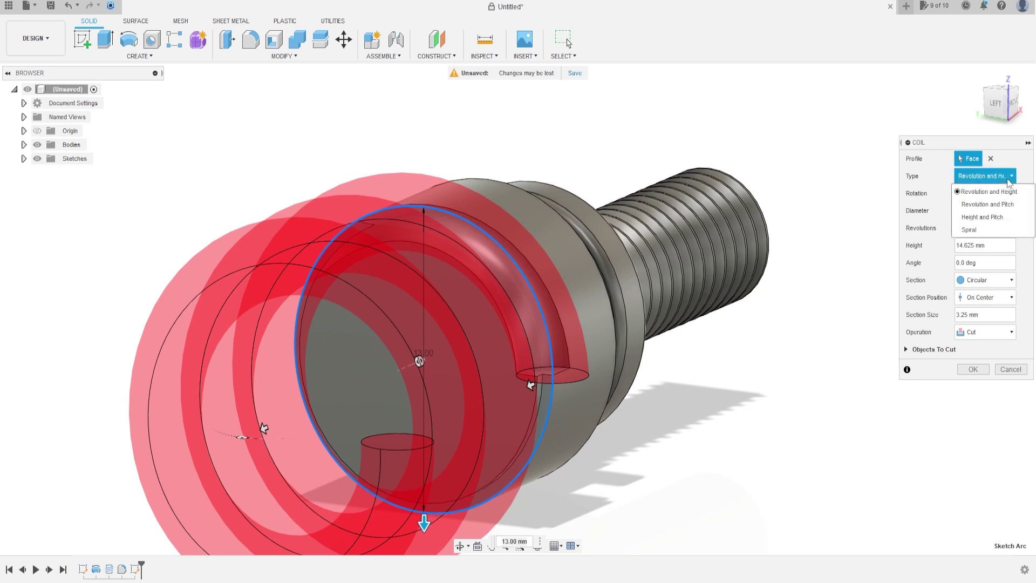
click(1001, 205)
text(0,5)
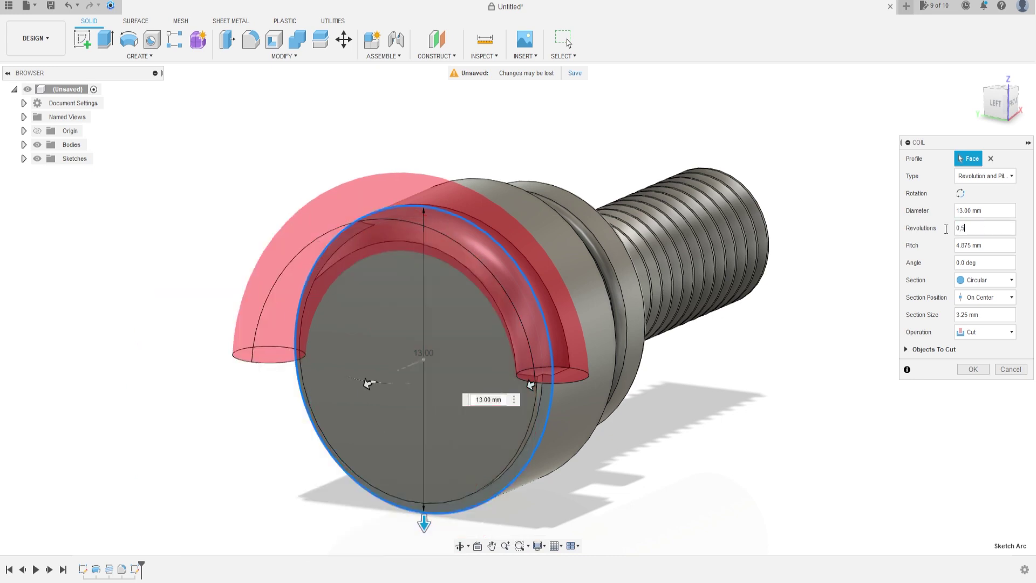
drag(995, 246, 945, 246)
key(BackSpace)
text(-30)
key(Return)
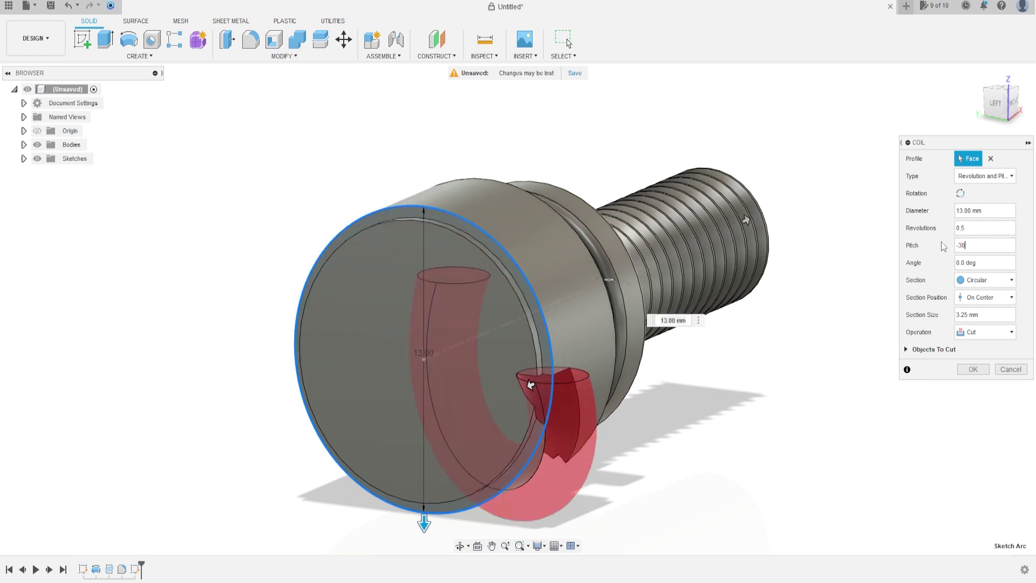
click(986, 282)
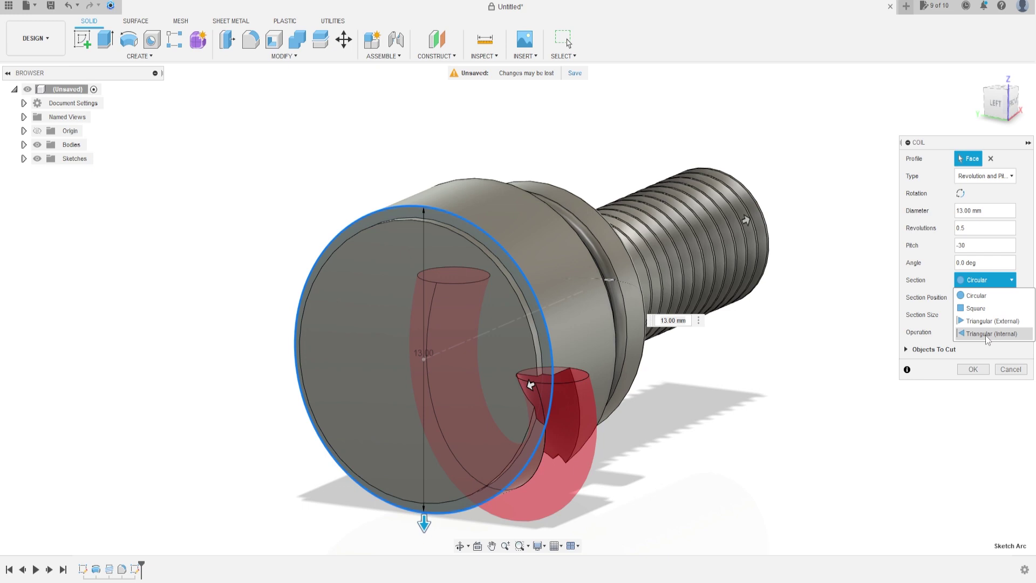
click(988, 334)
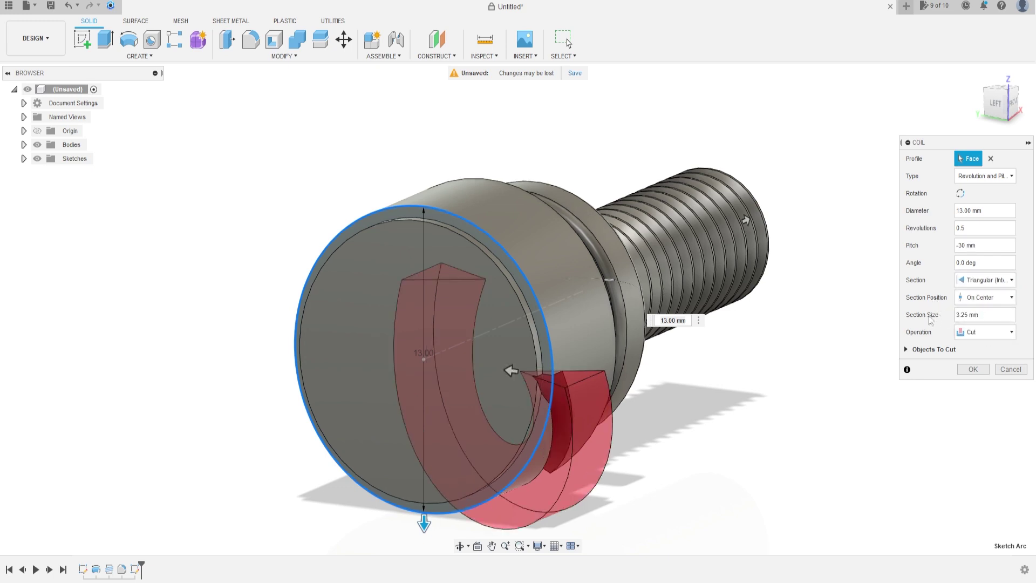
drag(983, 319, 942, 319)
text(1)
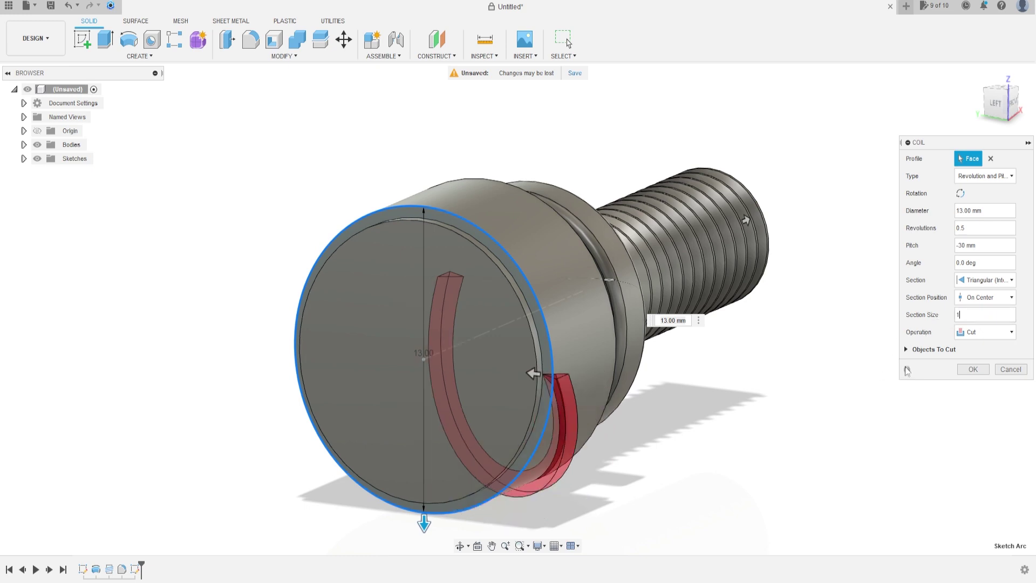
shift+middle_drag(783, 382, 765, 384)
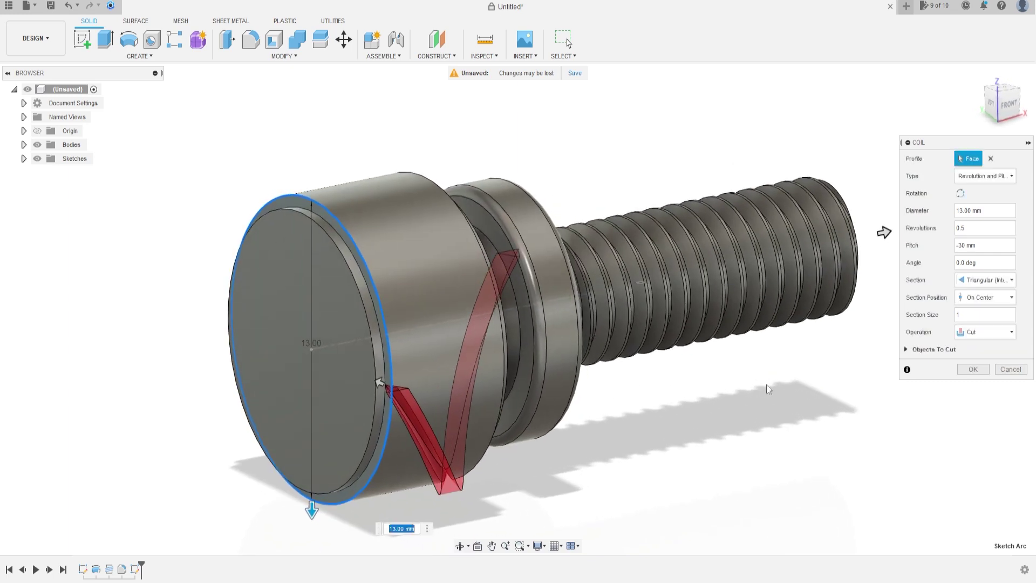
click(968, 369)
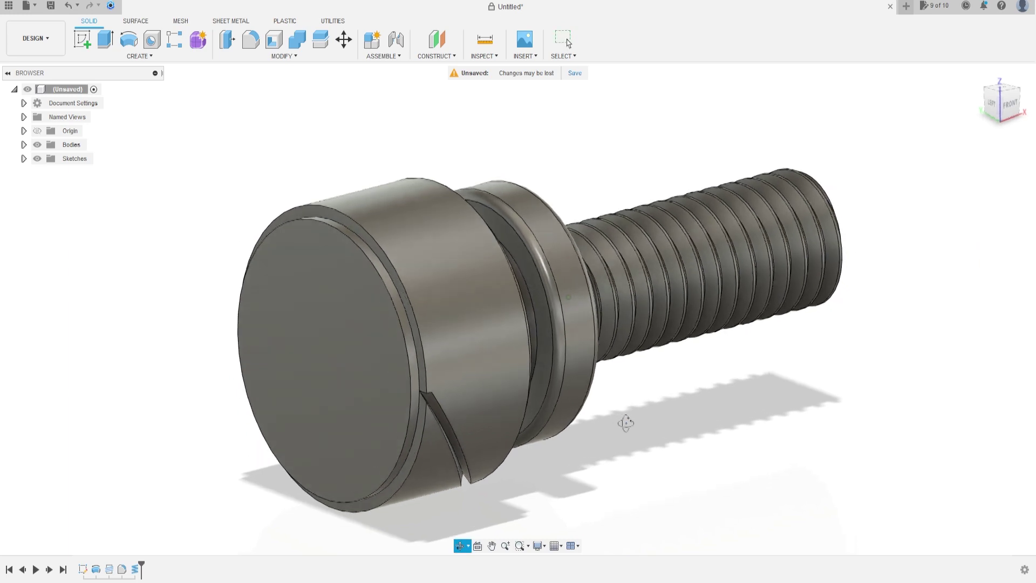
Start a second coil on the head's end face, centred, 13 mm diameter.
shift+middle_drag(621, 421, 644, 420)
click(139, 56)
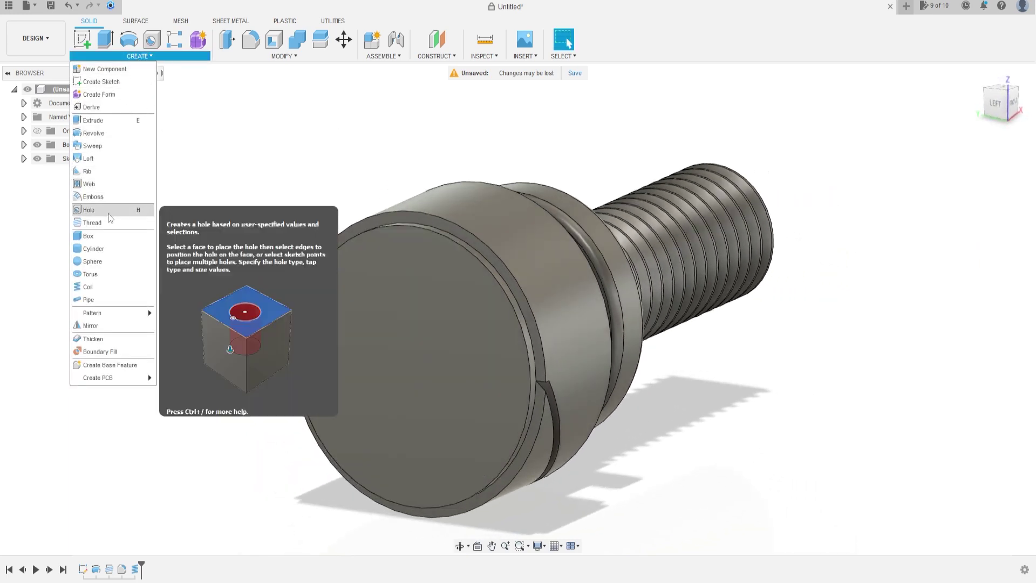
click(104, 287)
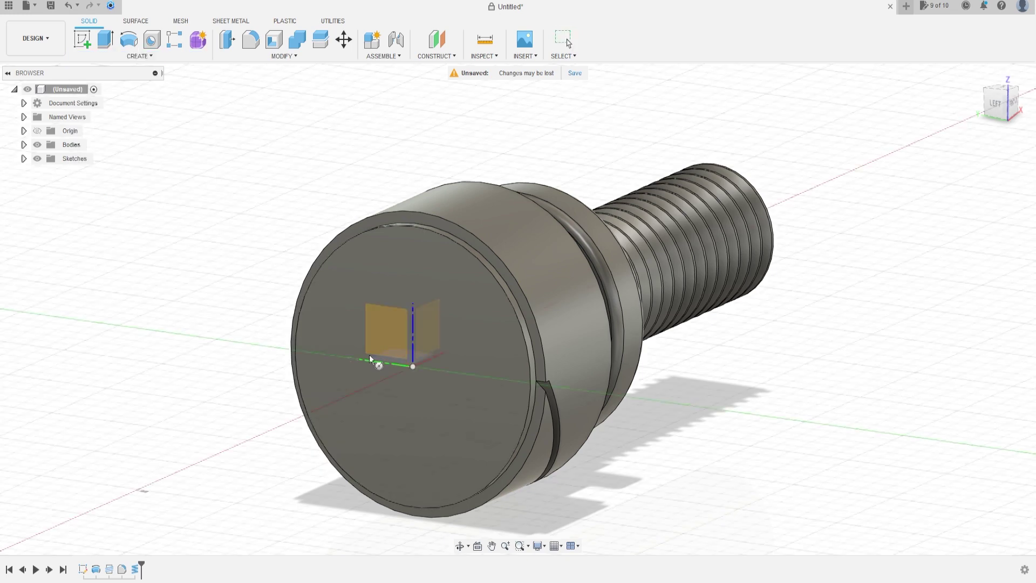
click(524, 306)
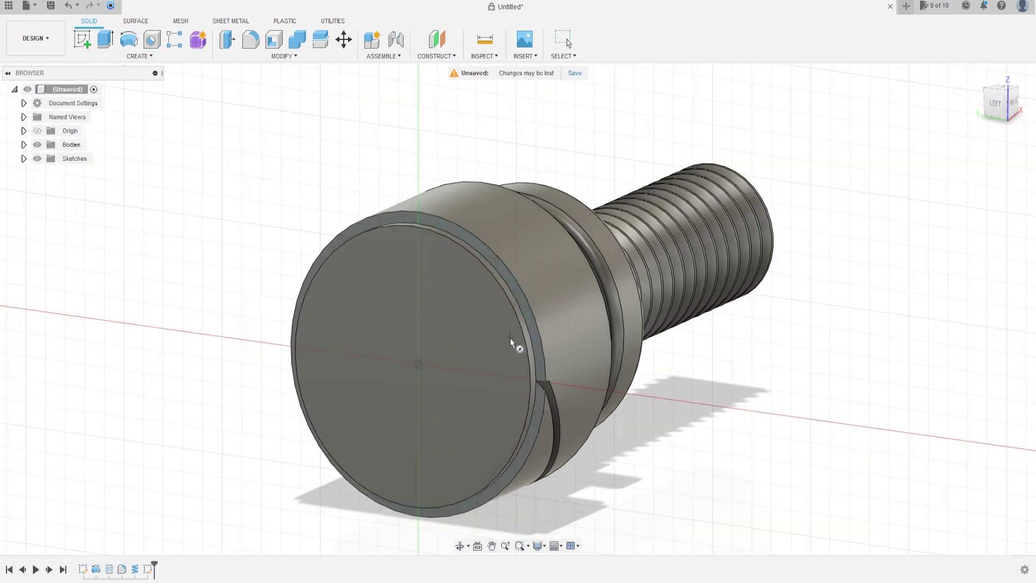
click(1001, 101)
click(566, 298)
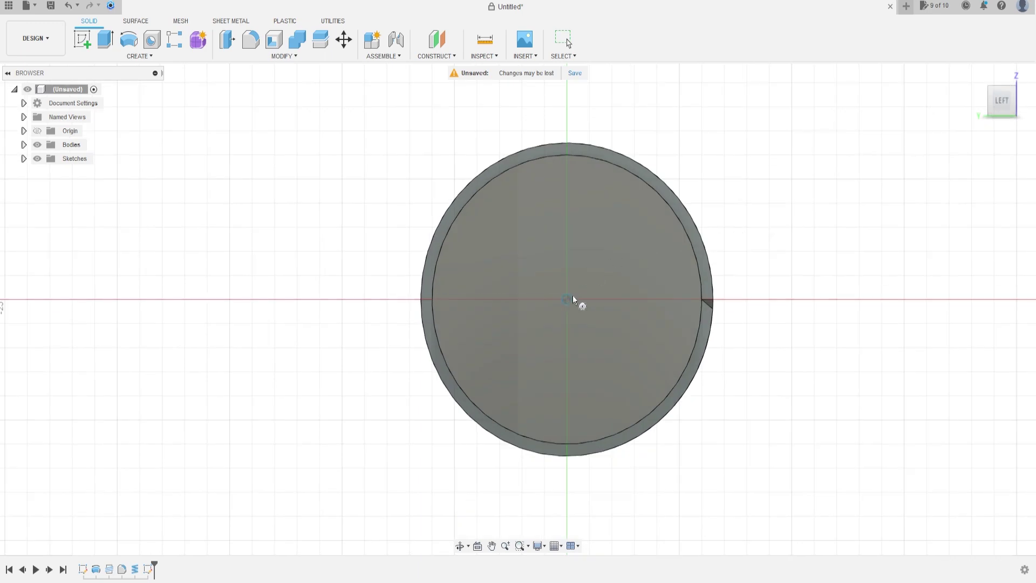
click(716, 291)
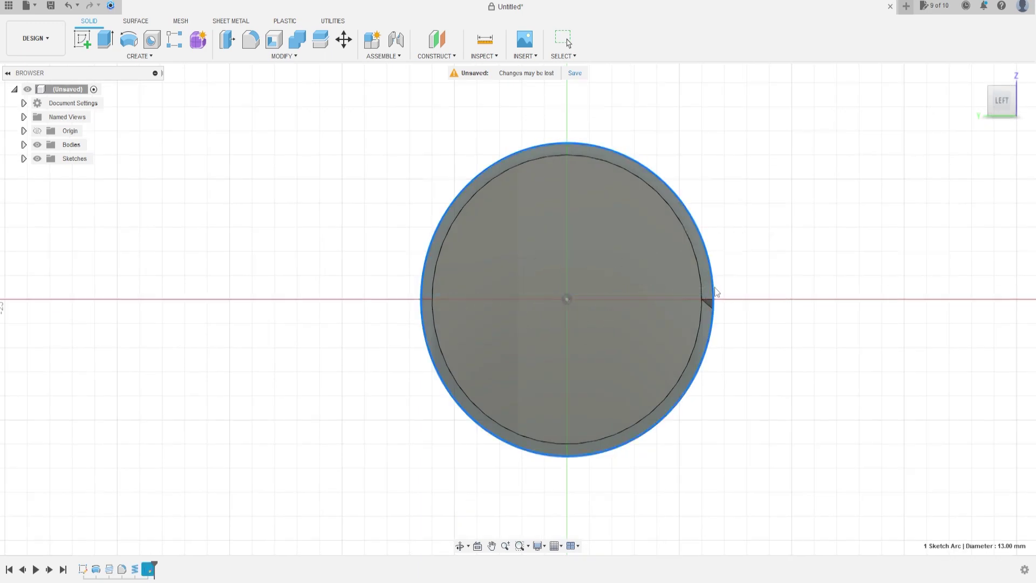
shift+middle_drag(783, 225, 750, 241)
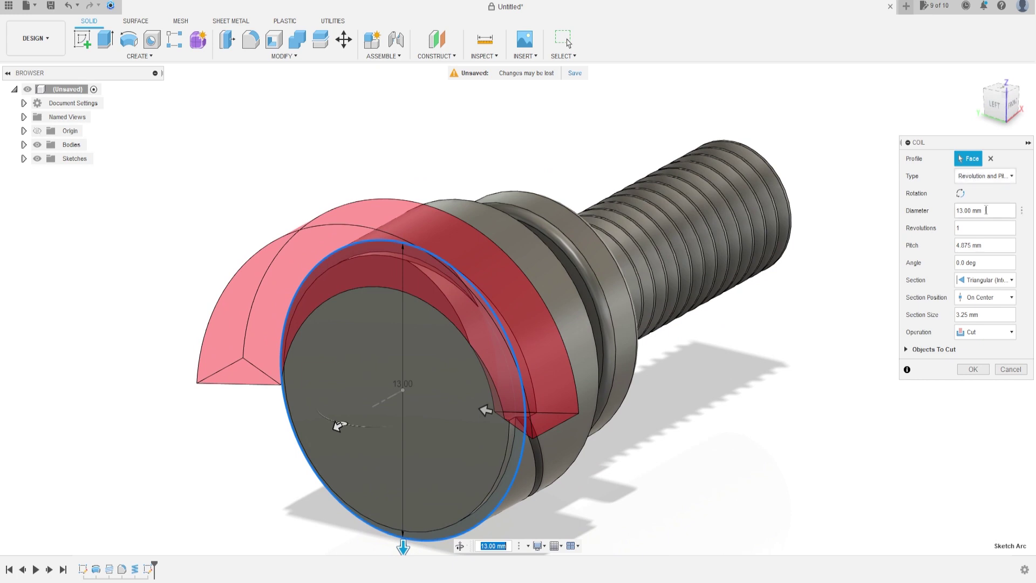
Set 0.5 revolutions, −30 mm pitch, 1 mm triangular section, reversed rotation, and cut.
click(967, 228)
text(,5)
drag(994, 245, 946, 246)
text(1)
text(-30)
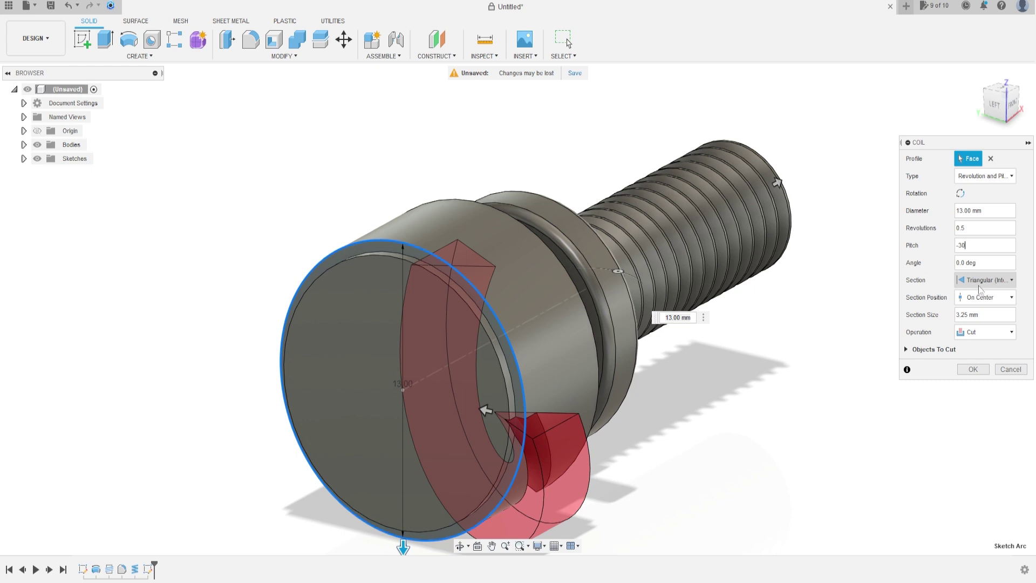
drag(972, 315, 944, 314)
text(1)
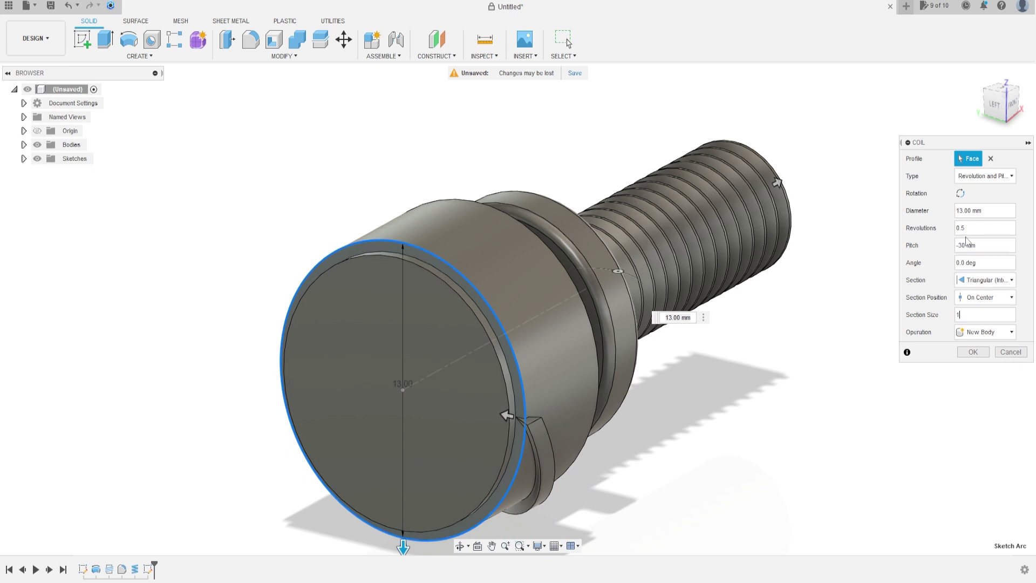
click(961, 193)
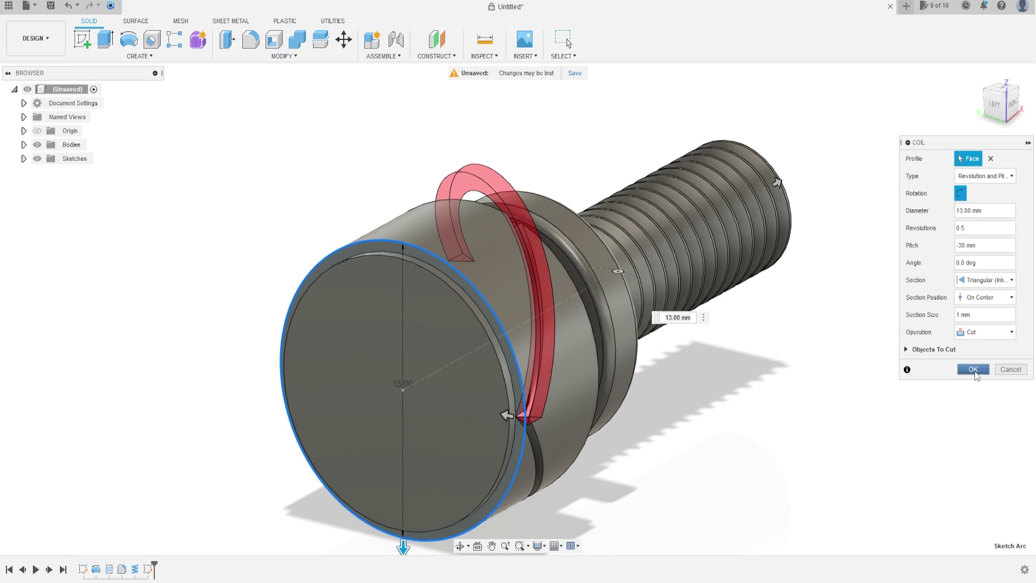
click(974, 369)
mouse_move(785, 374)
middle_down()
mouse_move(801, 317)
mouse_move(784, 318)
middle_up()
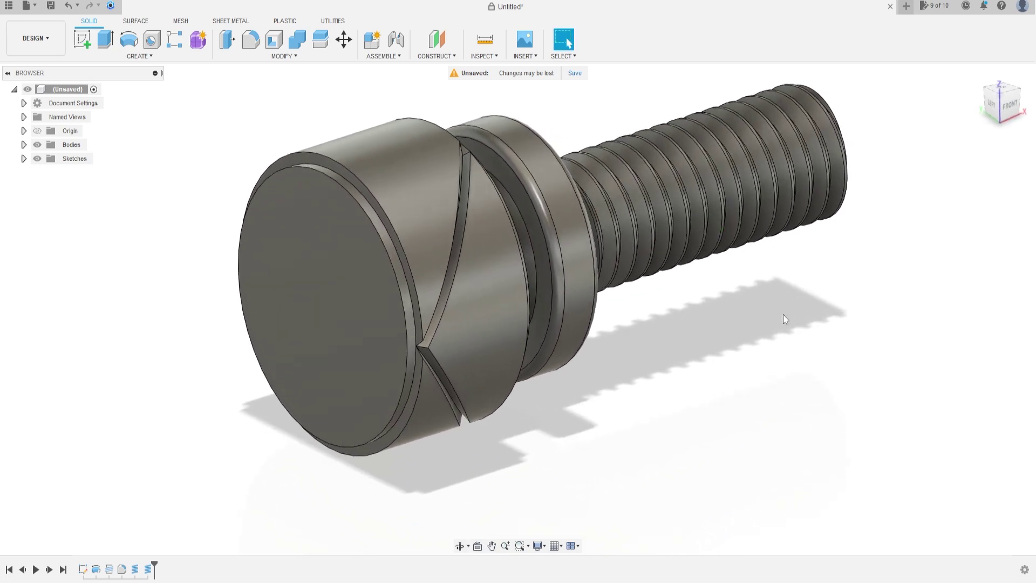
mouse_move(226, 308)
shift+middle_down()
mouse_move(312, 325)
mouse_move(268, 285)
shift+middle_up()
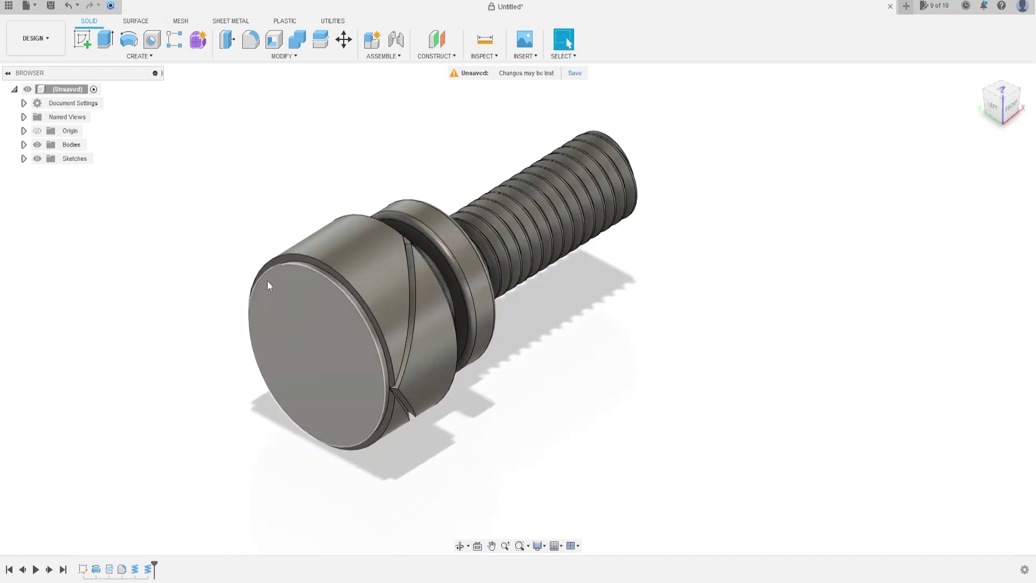
click(140, 56)
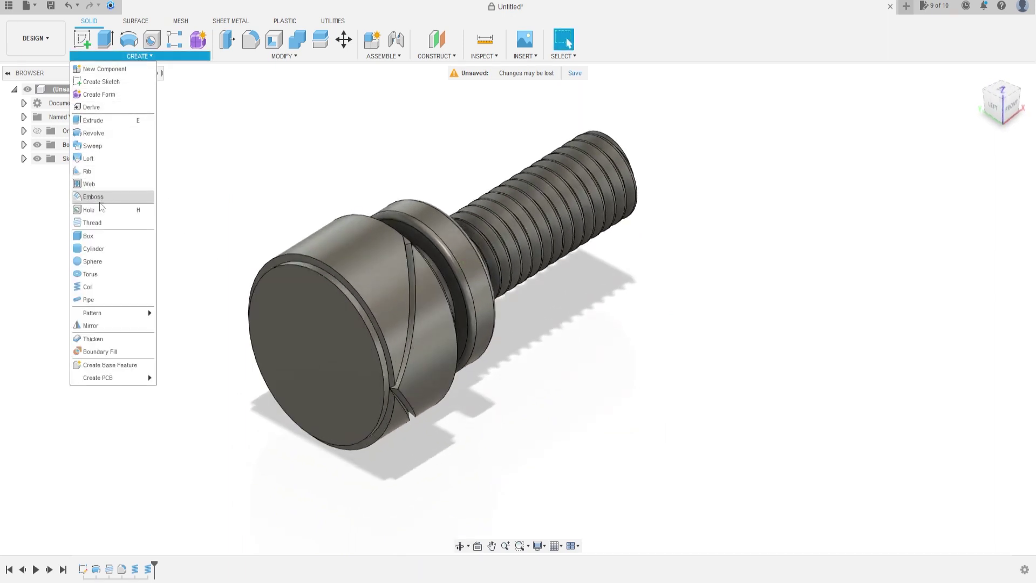
mouse_move(92, 312)
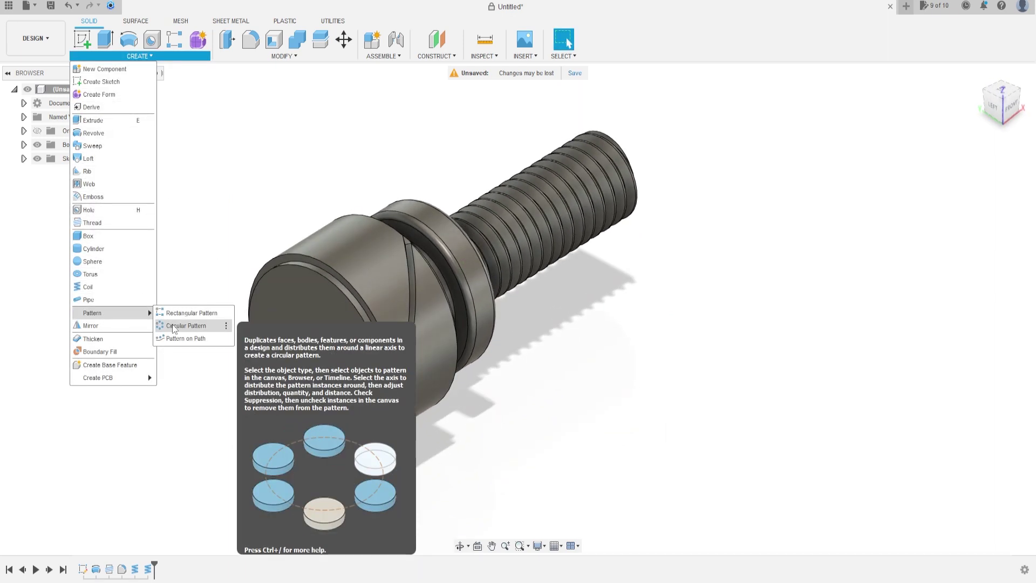
Circular-pattern both coil cut features 20 times around the screw's central axis.
click(173, 326)
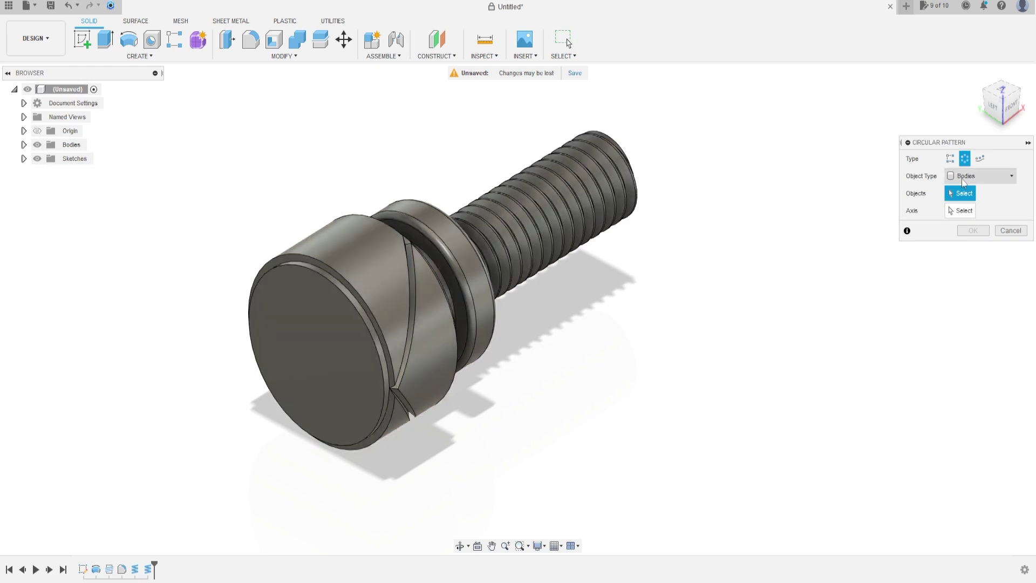
click(975, 181)
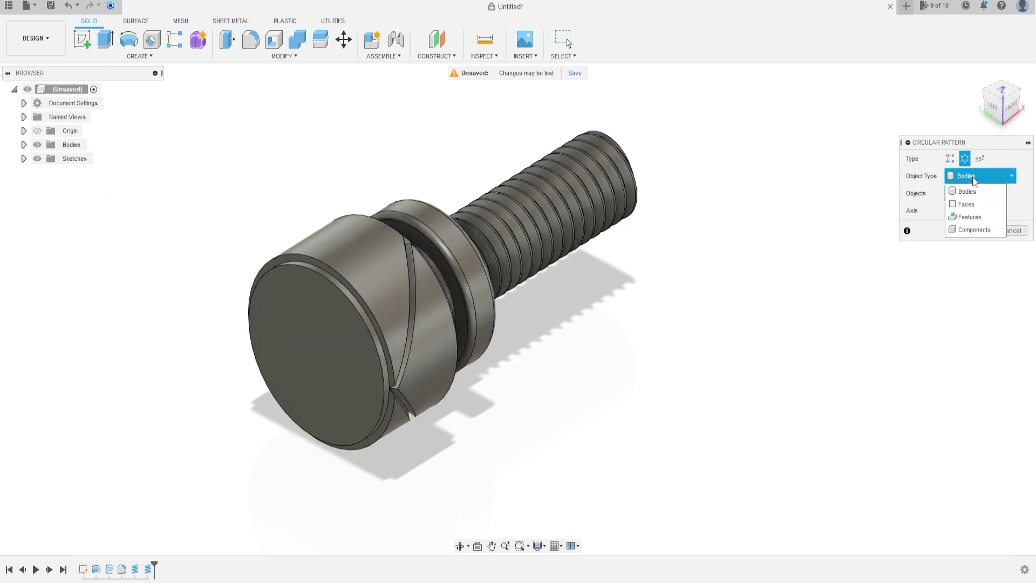
click(971, 217)
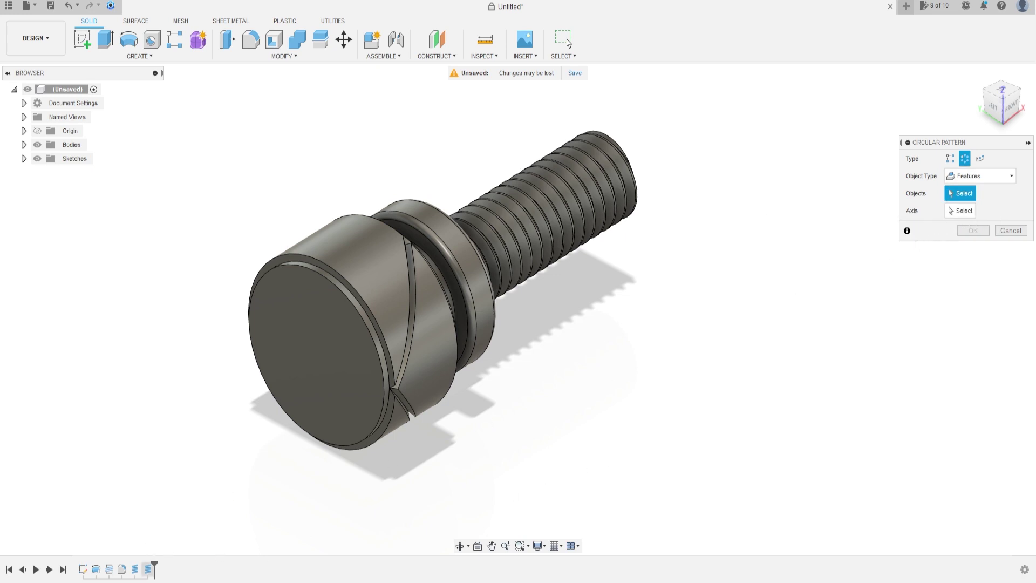
click(135, 570)
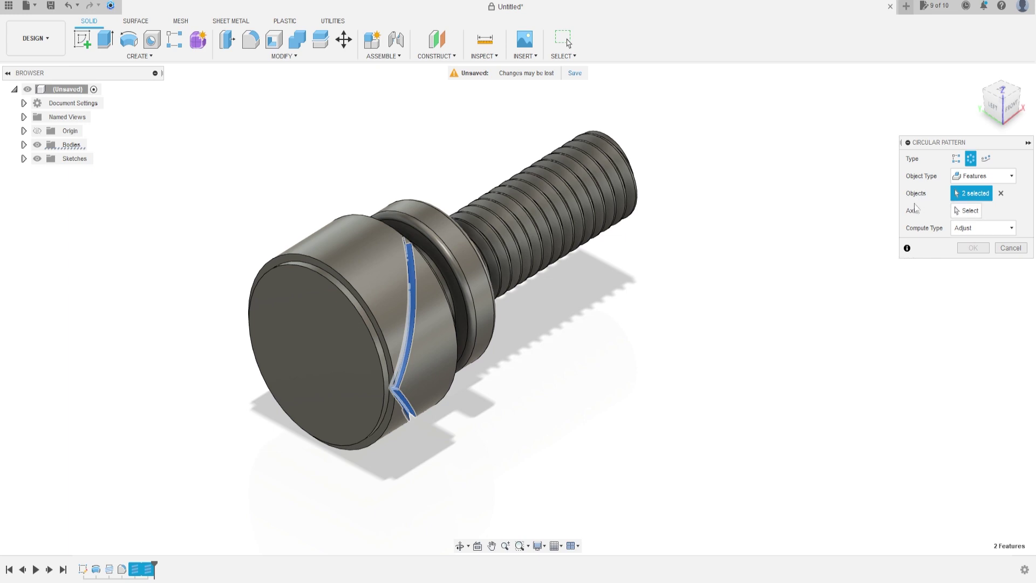
click(975, 213)
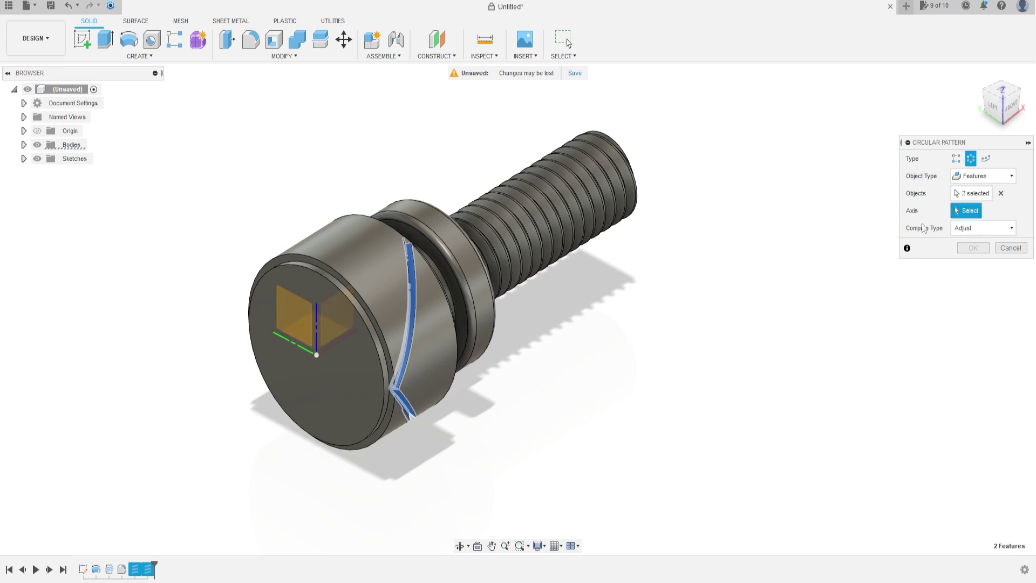
click(332, 347)
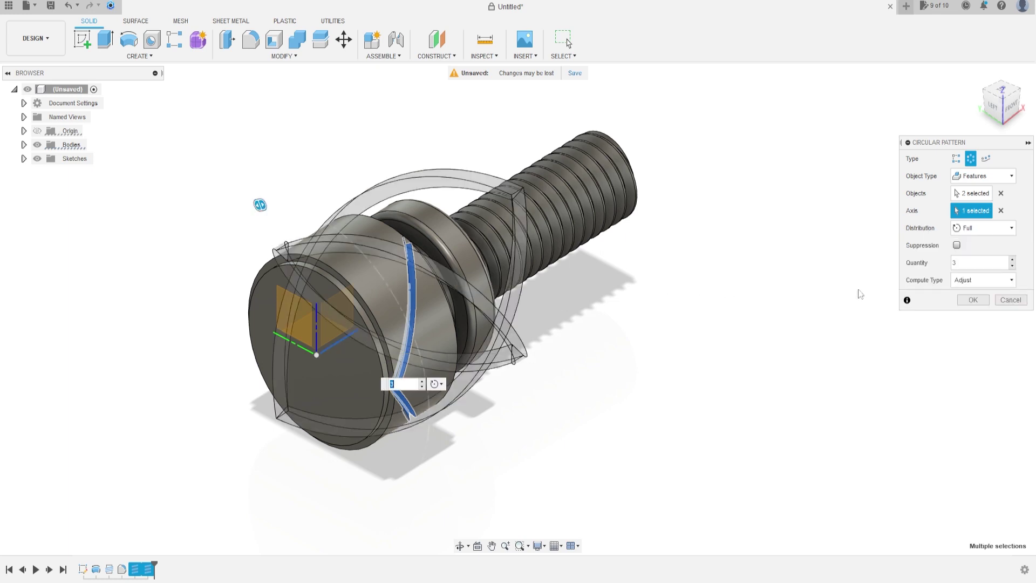
click(968, 263)
text(20)
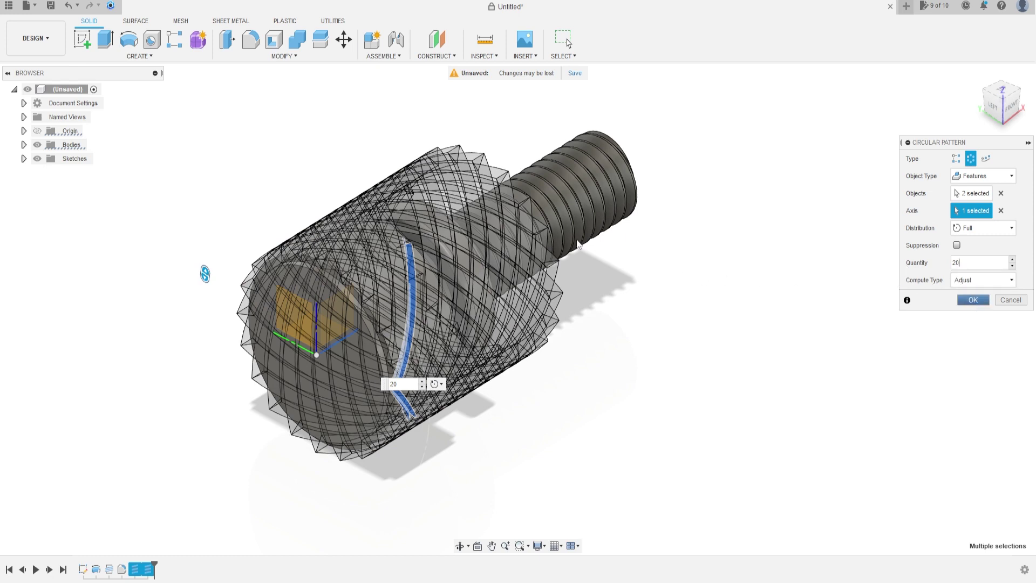
key(Return)
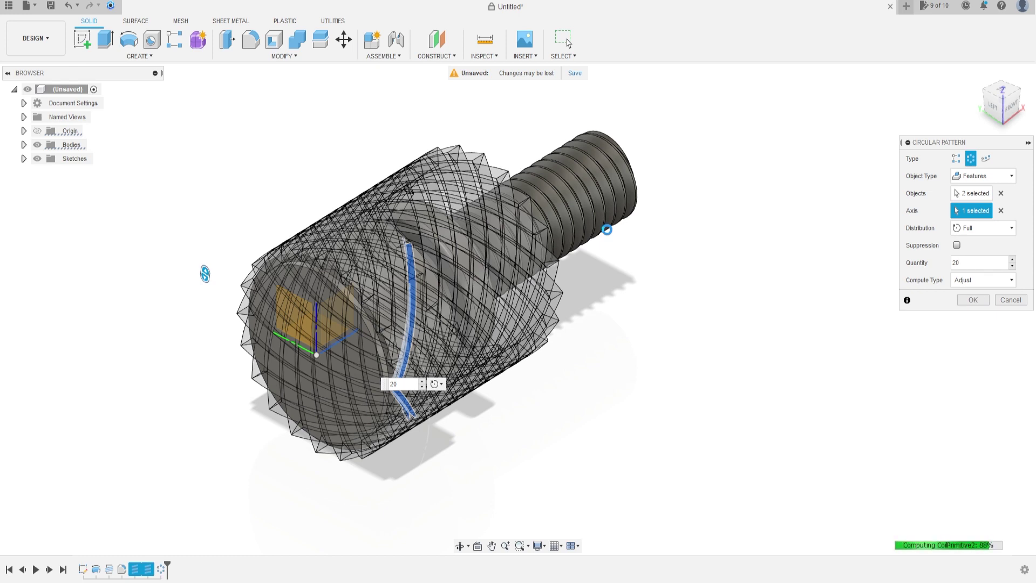
scroll(619, 320, down, 2)
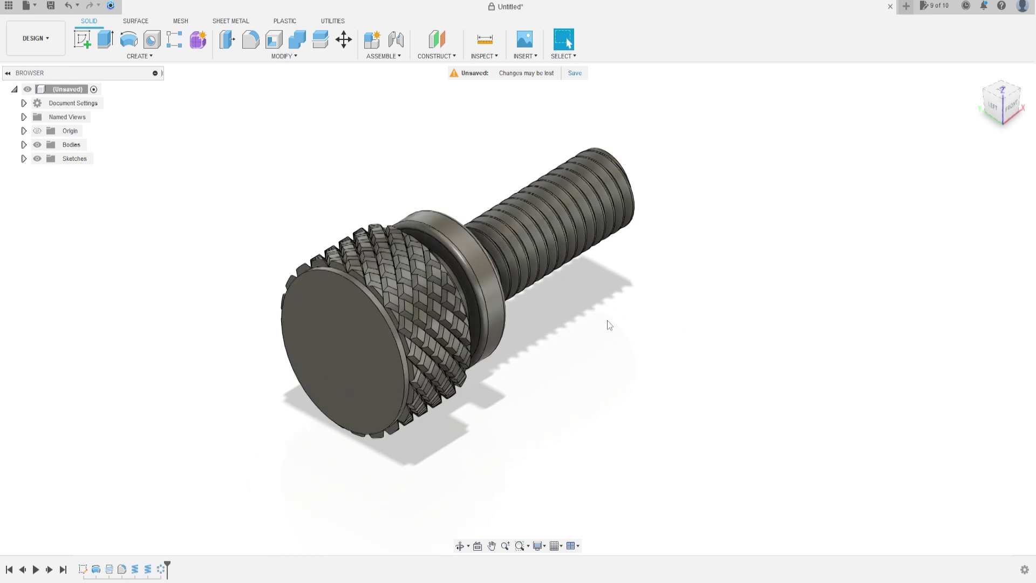
Inspect the threaded end and knurled head, then switch to plain Shaded visual style with edges hidden.
scroll(607, 319, down, 1)
mouse_move(599, 286)
shift+middle_down()
mouse_move(229, 289)
mouse_move(237, 286)
shift+middle_up()
mouse_move(500, 252)
shift+middle_down()
mouse_move(132, 240)
mouse_move(196, 267)
shift+middle_up()
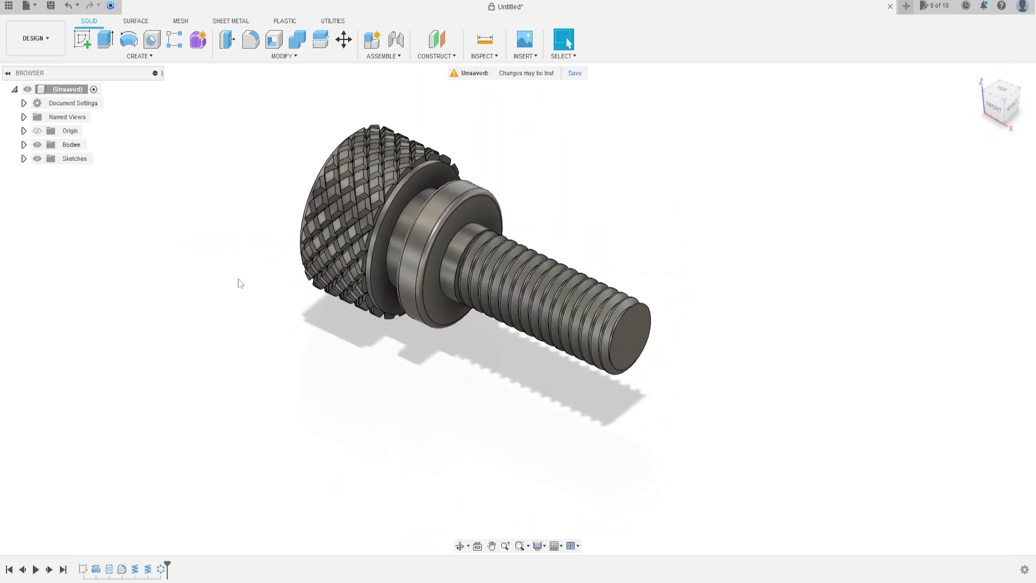
click(538, 545)
mouse_move(560, 454)
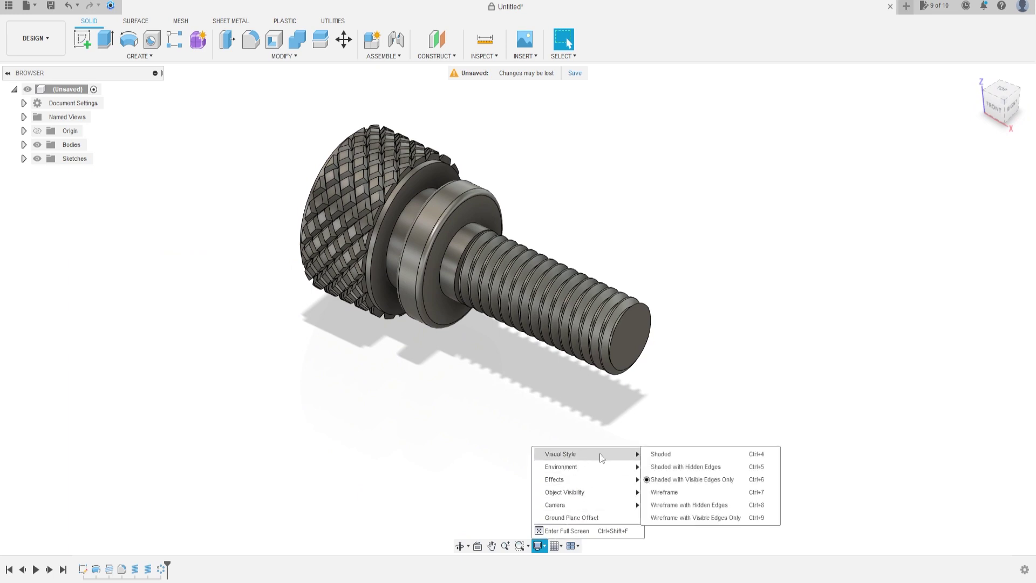
click(673, 455)
shift+middle_drag(339, 310, 483, 340)
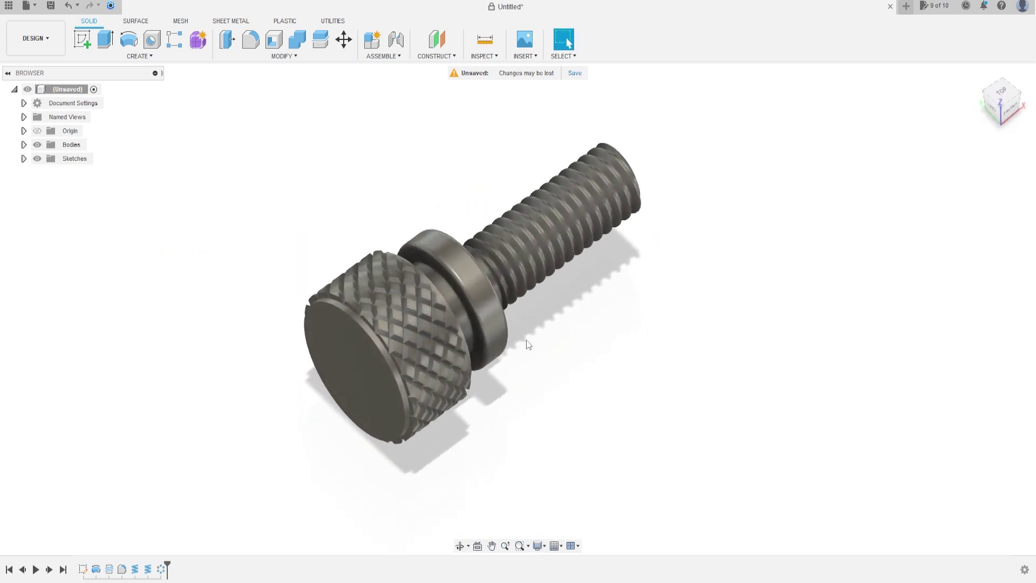